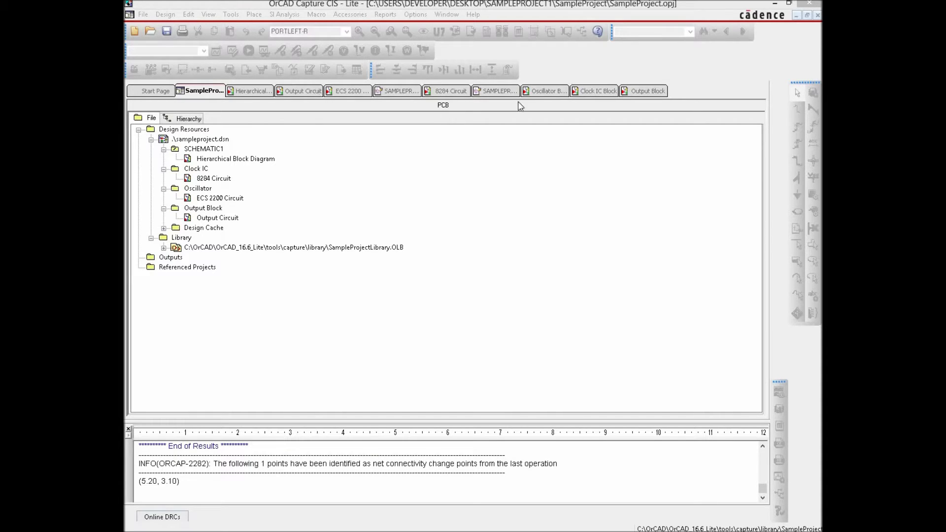
# Step: Delete the INBOUND_SIGNAL and NEW_SIGNAL pins from the Clock IC Block and Output Block on the Hierarchical Block Diagram
pyautogui.click(262, 93)
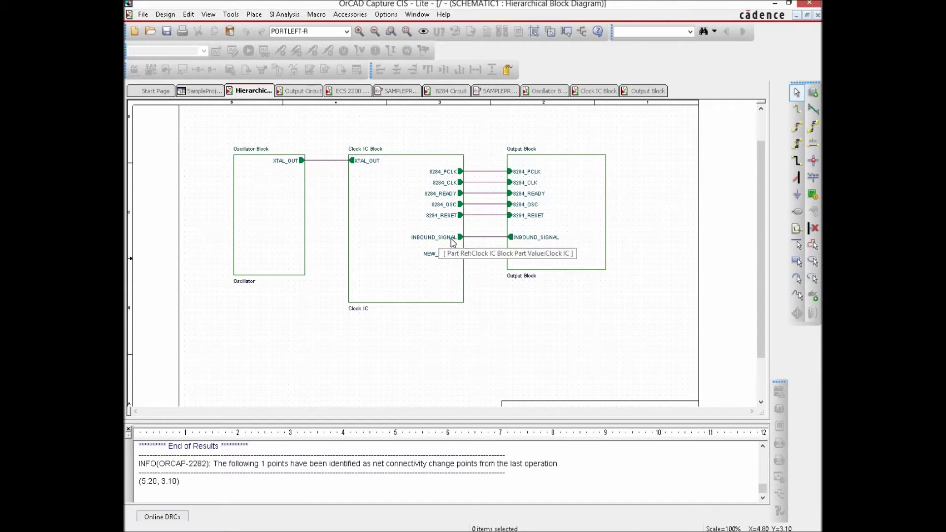
pyautogui.click(459, 237)
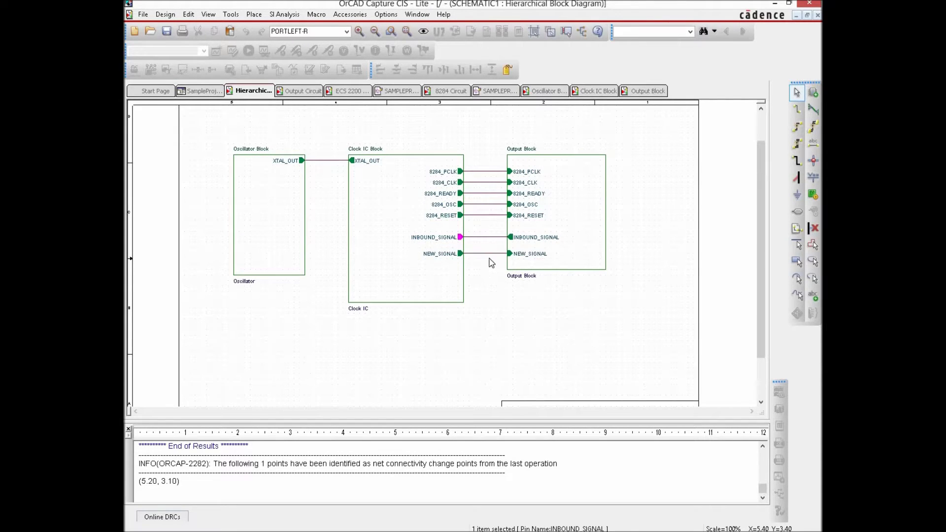
pyautogui.keyDown('ctrl'); pyautogui.click(511, 237); pyautogui.keyUp('ctrl')
pyautogui.keyDown('ctrl'); pyautogui.click(511, 253); pyautogui.keyUp('ctrl')
pyautogui.keyDown('ctrl'); pyautogui.click(460, 254); pyautogui.keyUp('ctrl')
pyautogui.press('Delete')
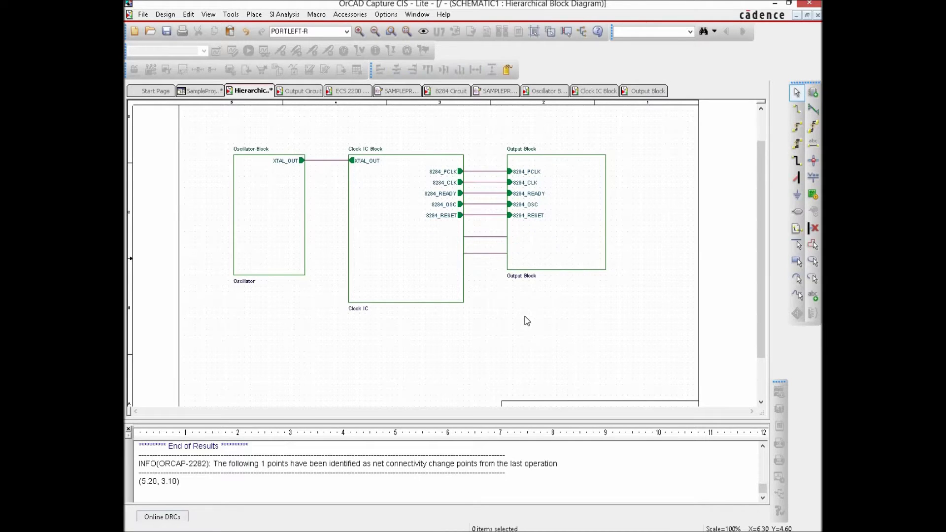
# Step: Delete the two leftover wires between the Clock IC Block and the Output Block below the 8284_RESET wire
pyautogui.click(489, 237)
pyautogui.keyDown('ctrl'); pyautogui.click(488, 253); pyautogui.keyUp('ctrl')
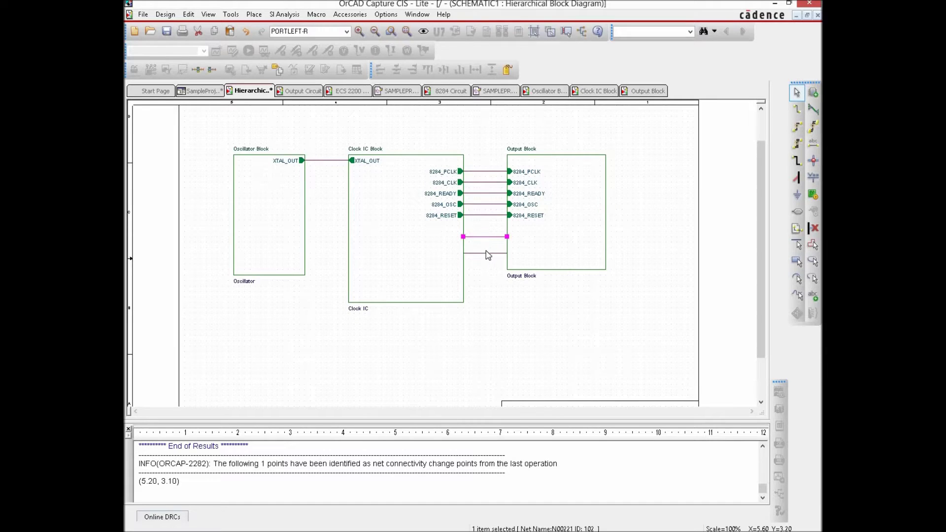
pyautogui.press('Delete')
# Step: Synchronize the Clock IC Block down to its underlying 8284 Circuit schematic, accepting the warning
pyautogui.click(409, 265)
pyautogui.rightClick(409, 265)
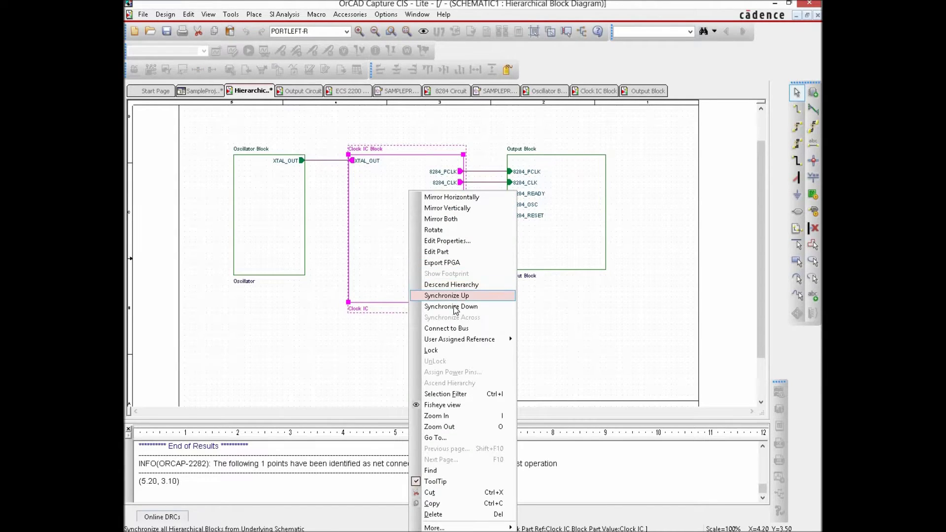
pyautogui.click(456, 306)
pyautogui.click(493, 297)
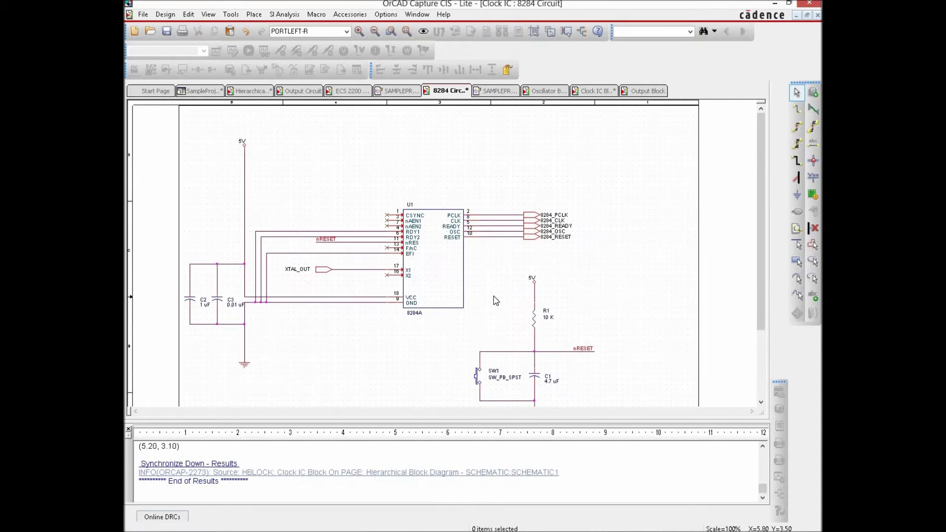
# Step: Synchronize the Output Block on the Hierarchical Block Diagram down to its Output Circuit schematic, accepting the warning
pyautogui.click(236, 93)
pyautogui.click(555, 239)
pyautogui.rightClick(555, 240)
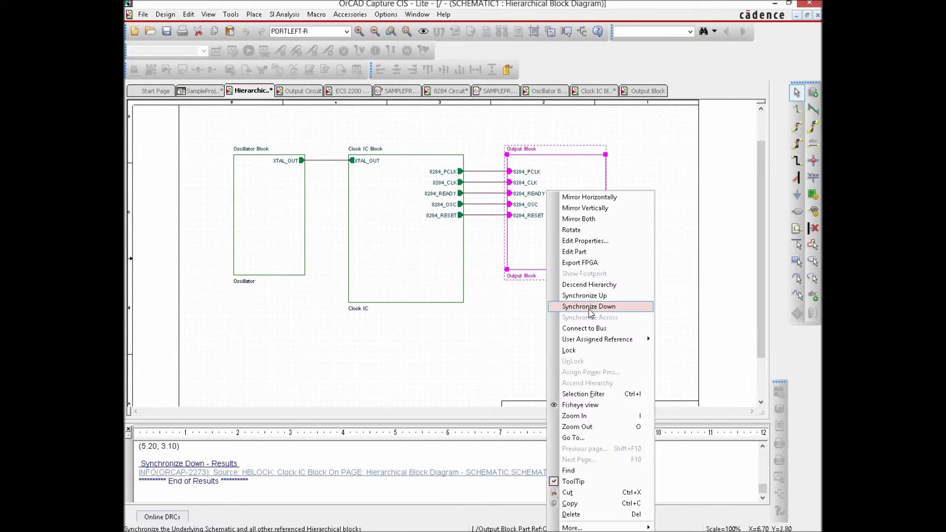
pyautogui.click(594, 306)
pyautogui.click(487, 297)
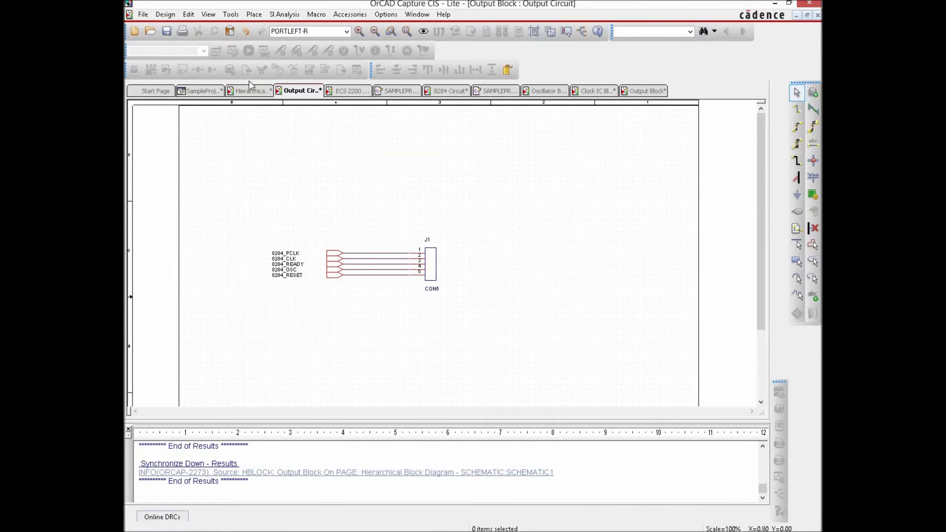
# Step: Save the synchronized design and return to the project manager
pyautogui.click(167, 32)
pyautogui.press('a')
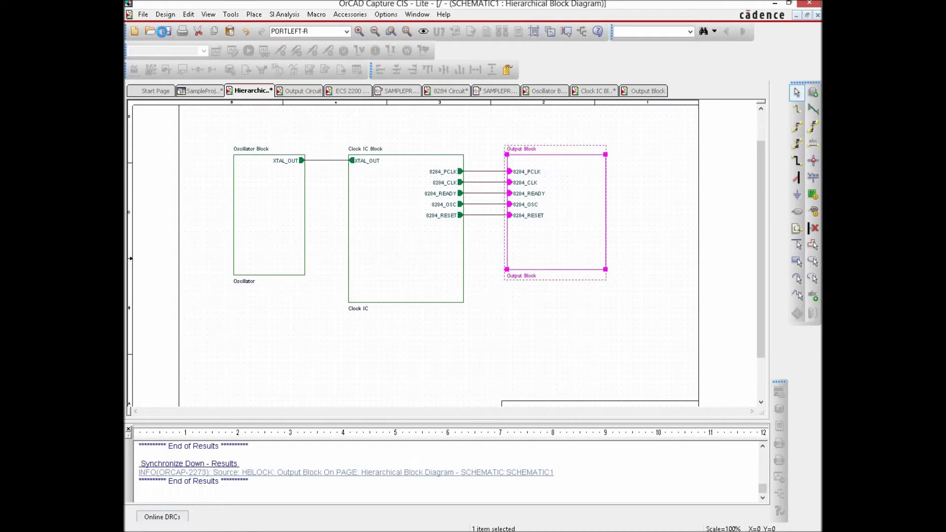
pyautogui.click(204, 92)
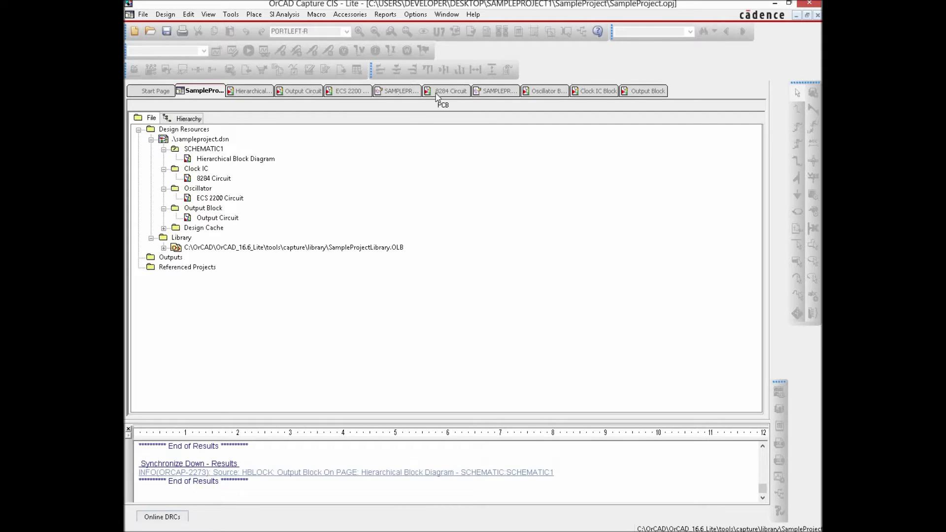
# Step: In the Sample_Project_8284A library part, define a new line-shaped pin named D0, number 19, type Bidirectional
pyautogui.click(489, 94)
pyautogui.scroll(-6, 540, 215)
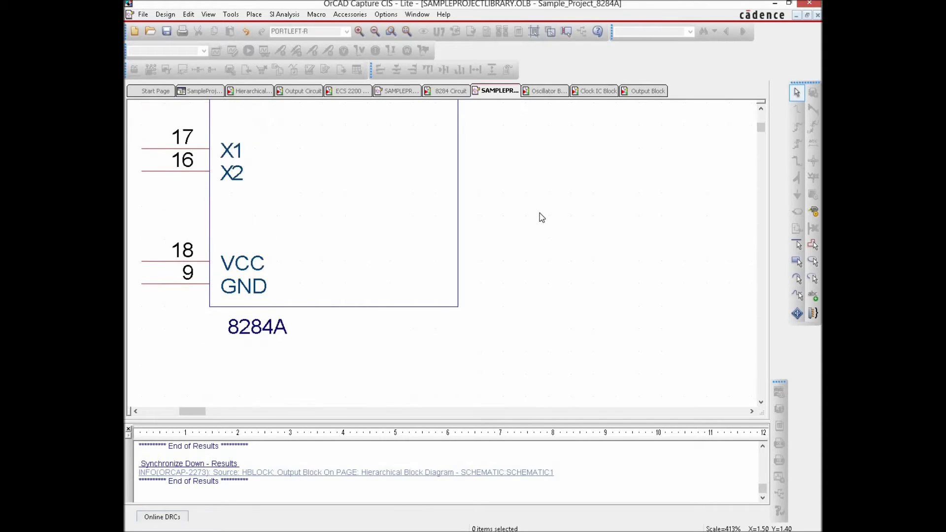
pyautogui.scroll(1, 499, 238)
pyautogui.scroll(5, 547, 128)
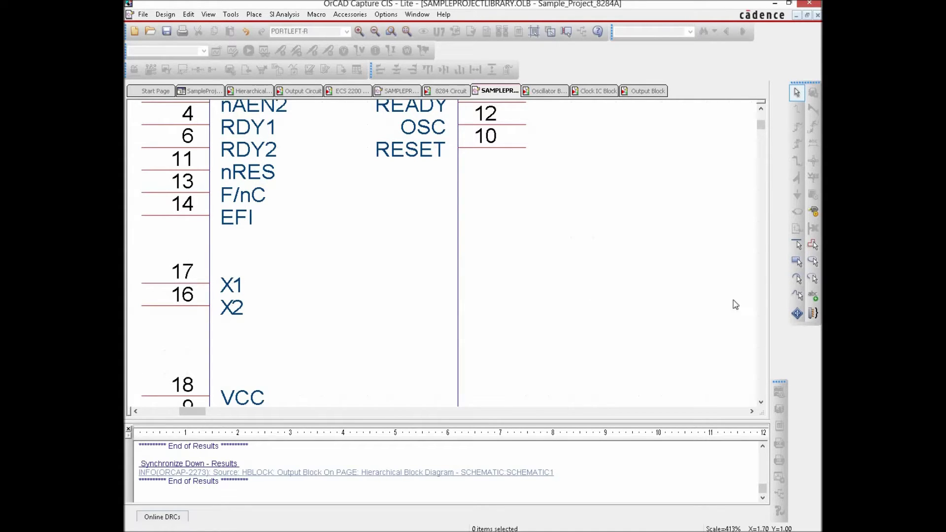
pyautogui.click(814, 213)
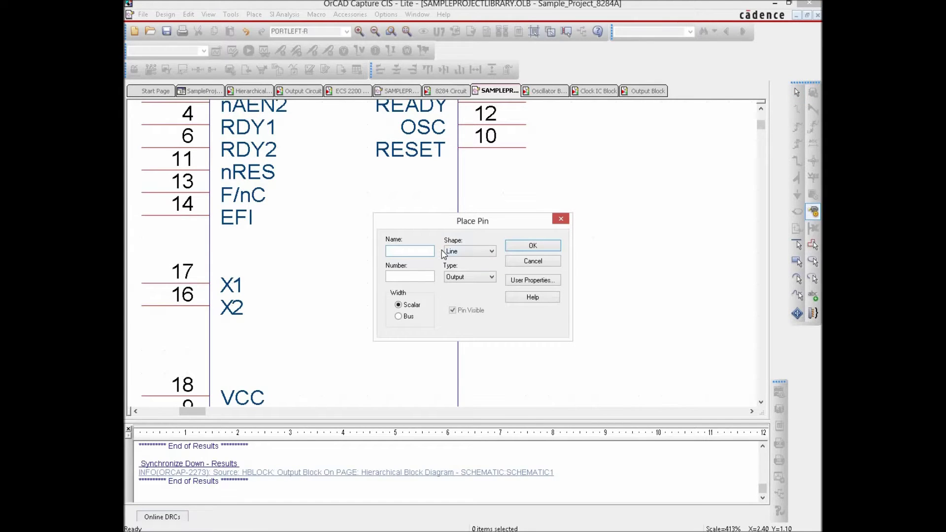
pyautogui.write('D0')
pyautogui.click(402, 279)
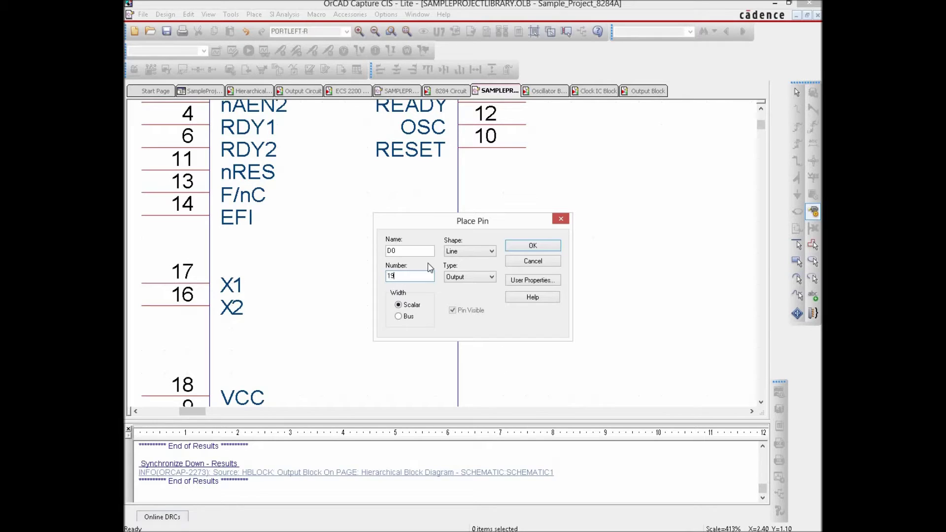
pyautogui.click(484, 277)
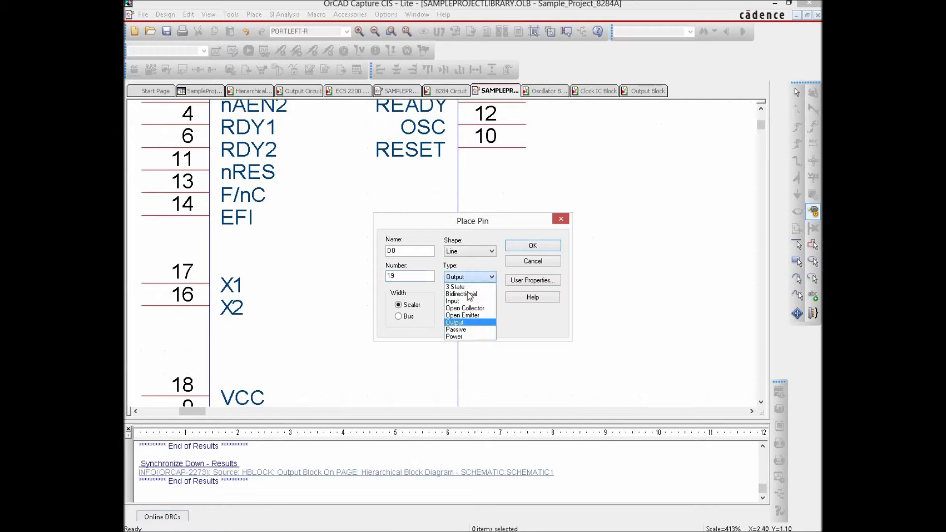
pyautogui.click(468, 294)
pyautogui.click(531, 248)
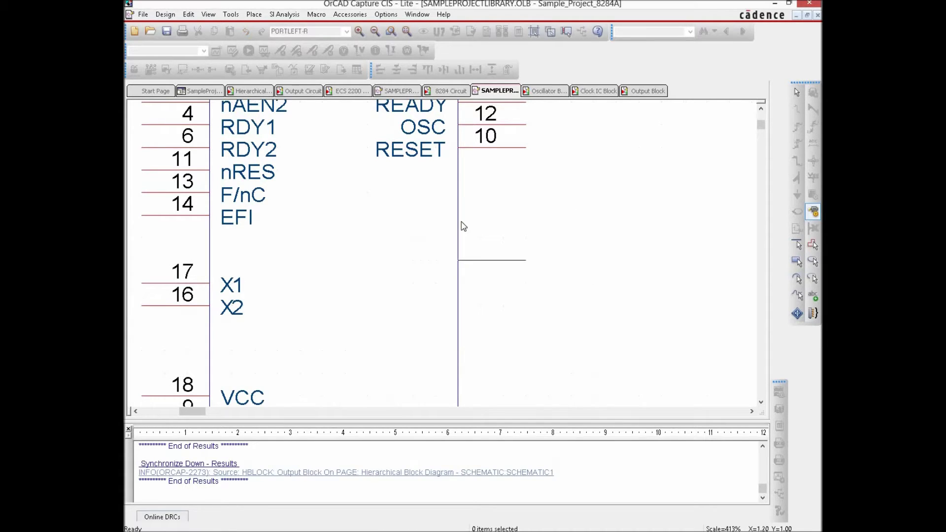
# Step: Place four consecutive pins, D0 to D3 numbered 19 to 22, on the 8284A body's right edge below RESET, and save the part
pyautogui.click(464, 223)
pyautogui.click(461, 240)
pyautogui.click(461, 263)
pyautogui.click(462, 280)
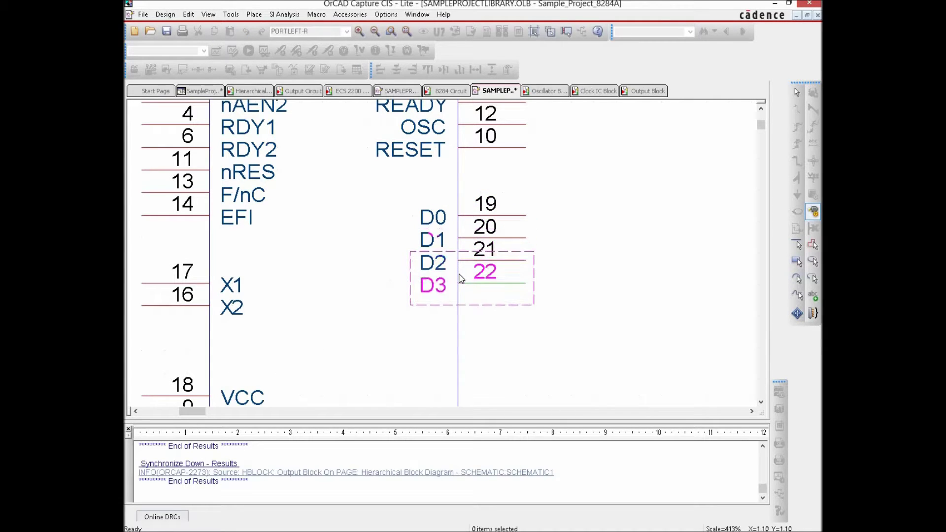
pyautogui.rightClick(577, 245)
pyautogui.click(612, 248)
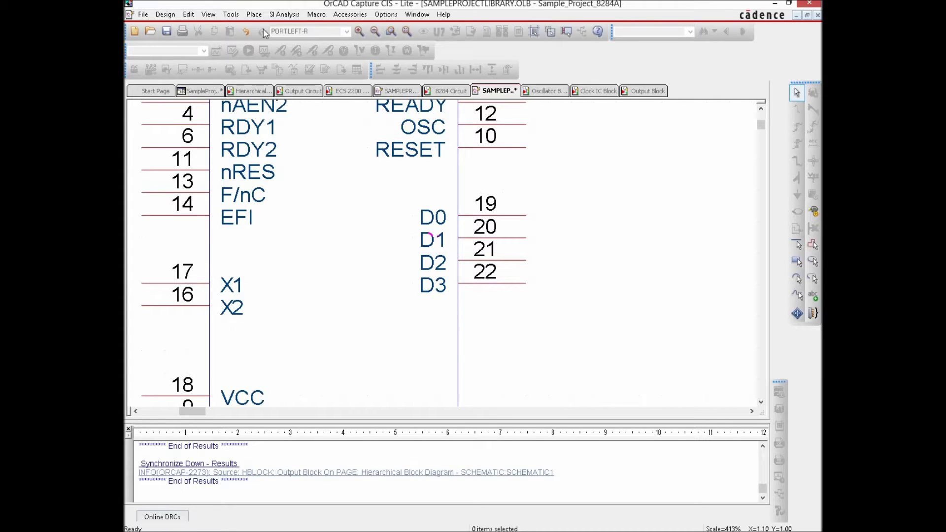
pyautogui.click(168, 33)
# Step: Expand the Design Cache of the sample project to list its cached parts
pyautogui.click(187, 91)
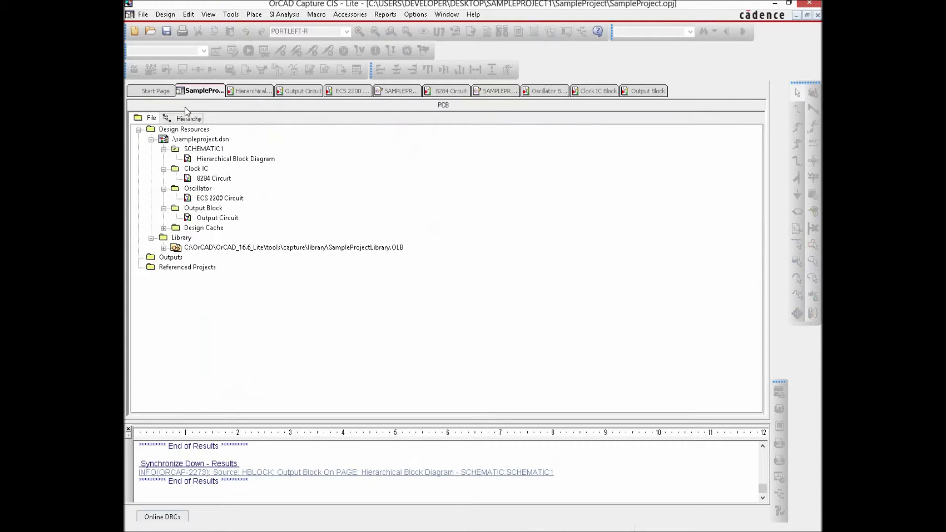
pyautogui.click(164, 248)
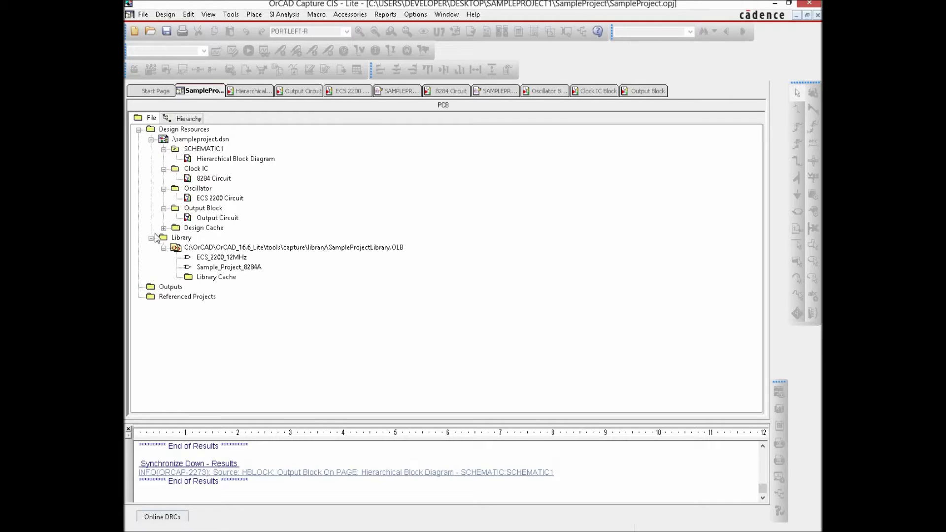
pyautogui.click(164, 248)
pyautogui.click(165, 229)
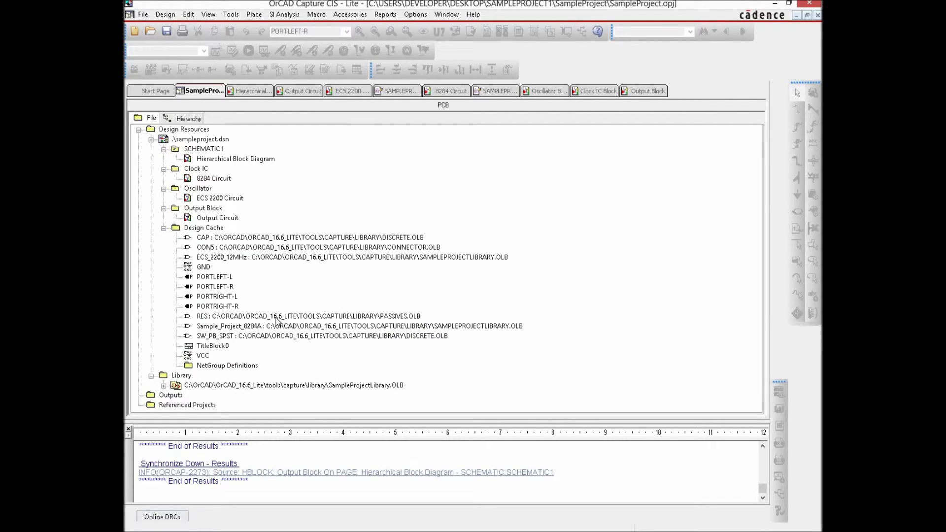
# Step: Update the design cache for Sample_Project_8284A, accepting the undo warning, and check the part on the 8284 Circuit page
pyautogui.click(270, 327)
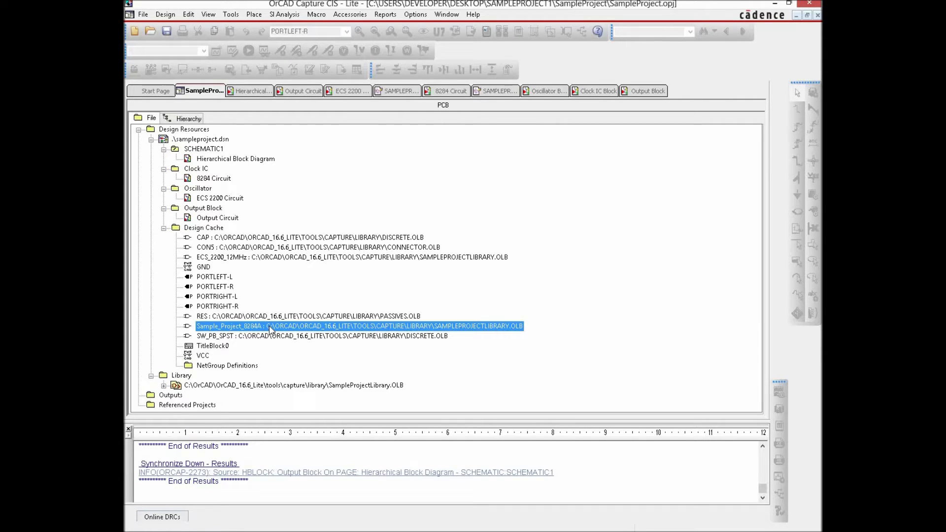
pyautogui.rightClick(270, 329)
pyautogui.click(335, 345)
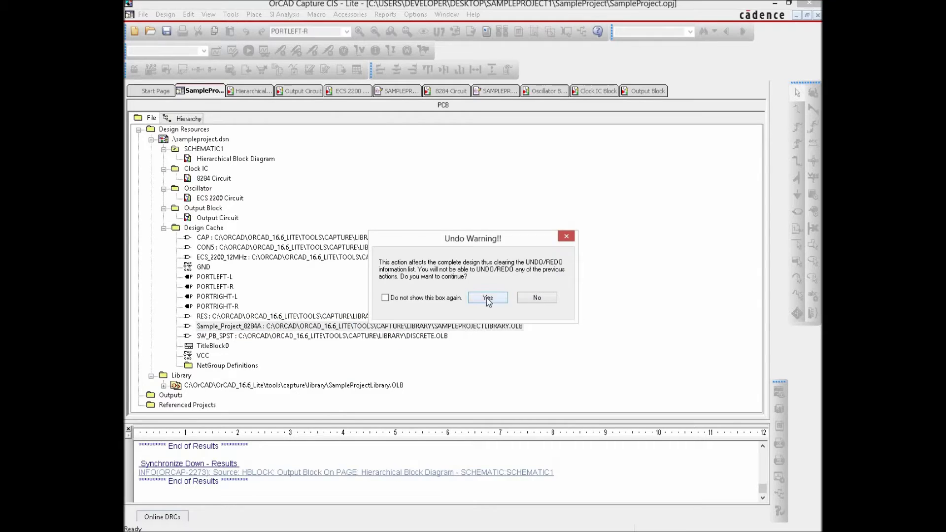
pyautogui.click(487, 299)
pyautogui.click(487, 297)
pyautogui.rightClick(319, 328)
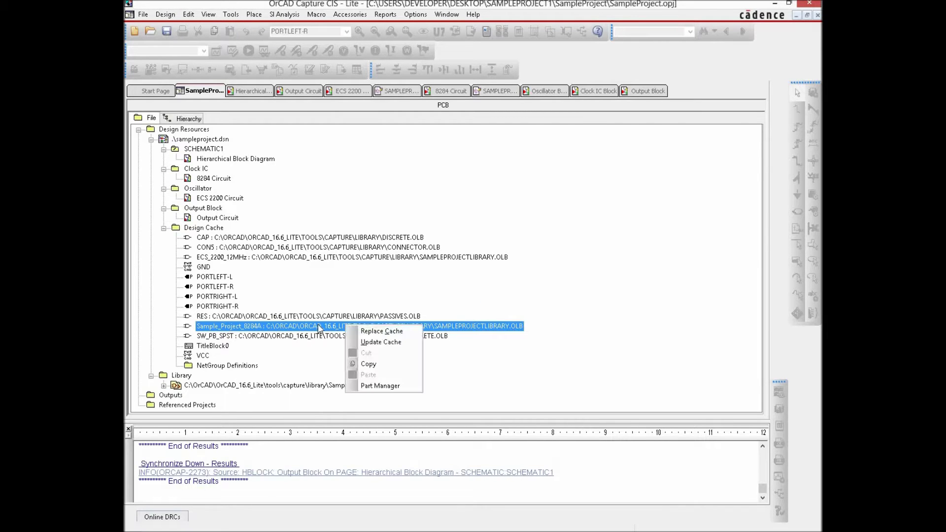
pyautogui.click(382, 343)
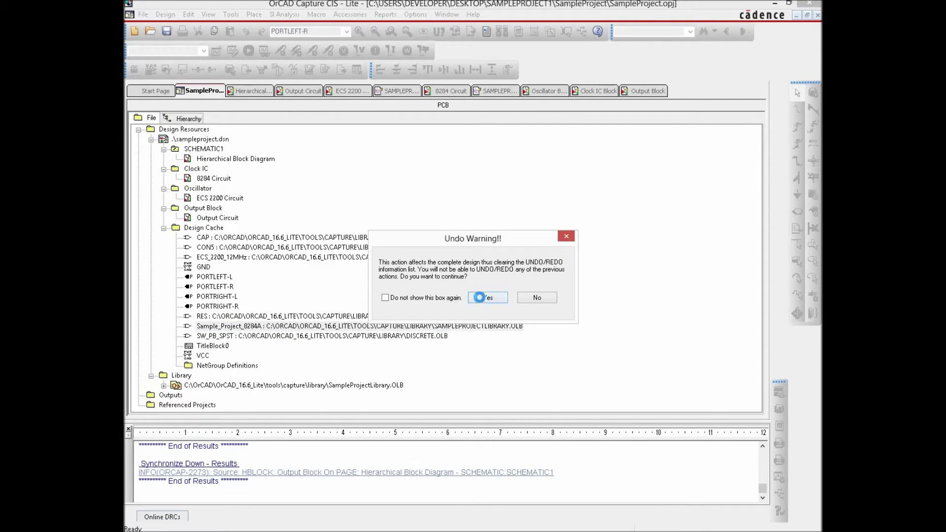
pyautogui.click(479, 298)
pyautogui.click(423, 299)
pyautogui.click(515, 309)
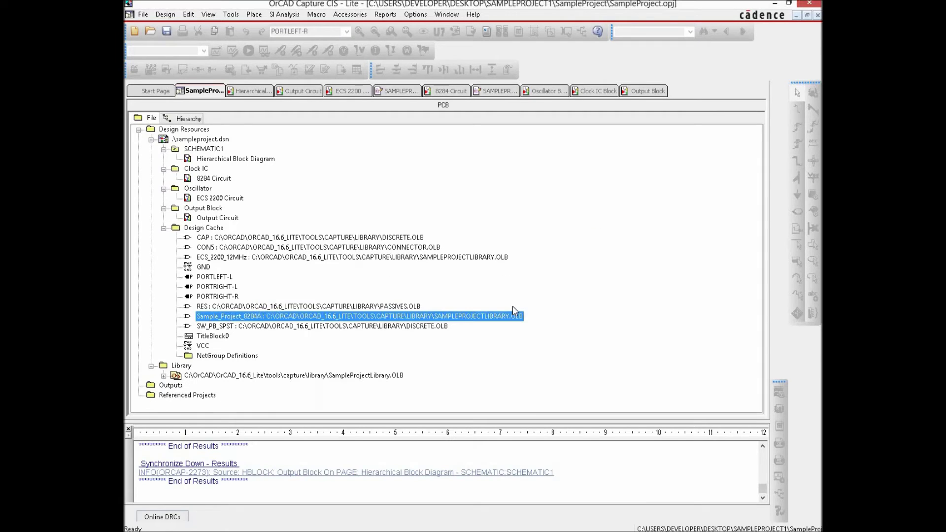
pyautogui.click(446, 89)
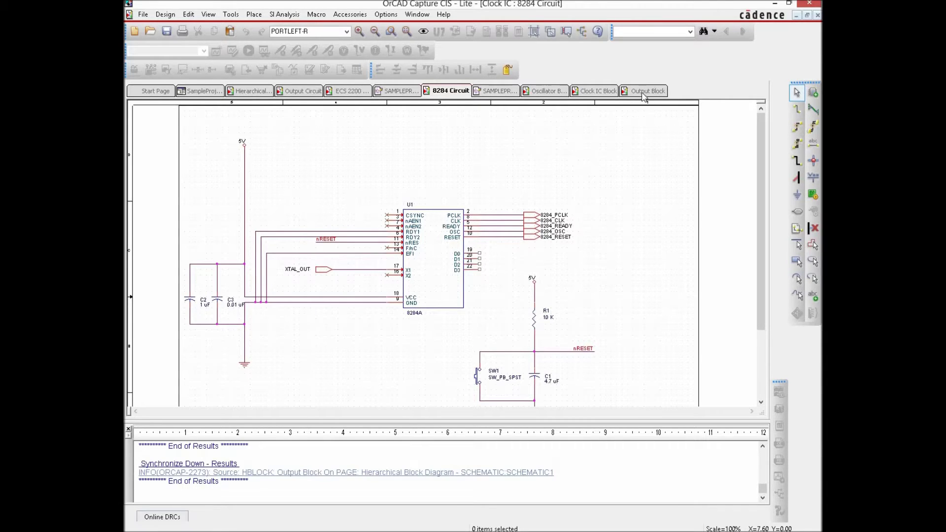
# Step: Place a CON4 part from the CONNECTOR library above connector J1 on the Output Circuit page
pyautogui.click(302, 91)
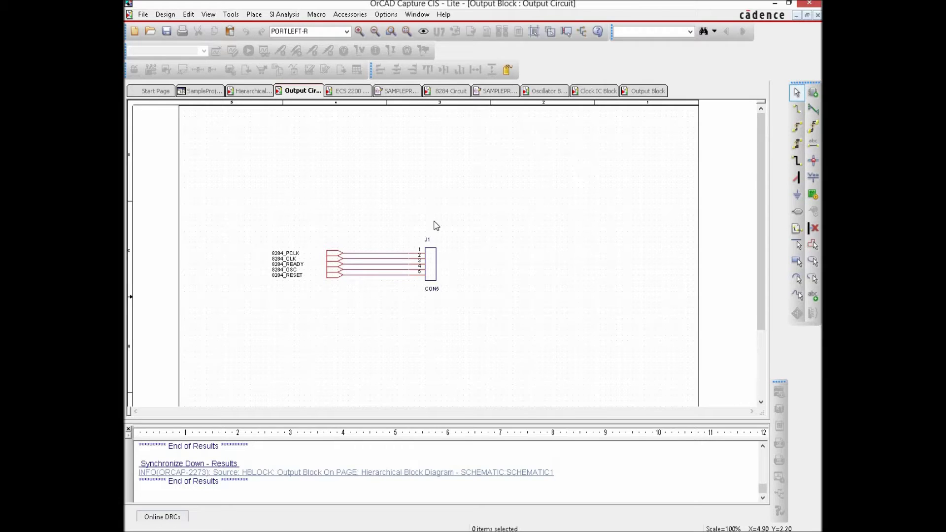
pyautogui.click(814, 93)
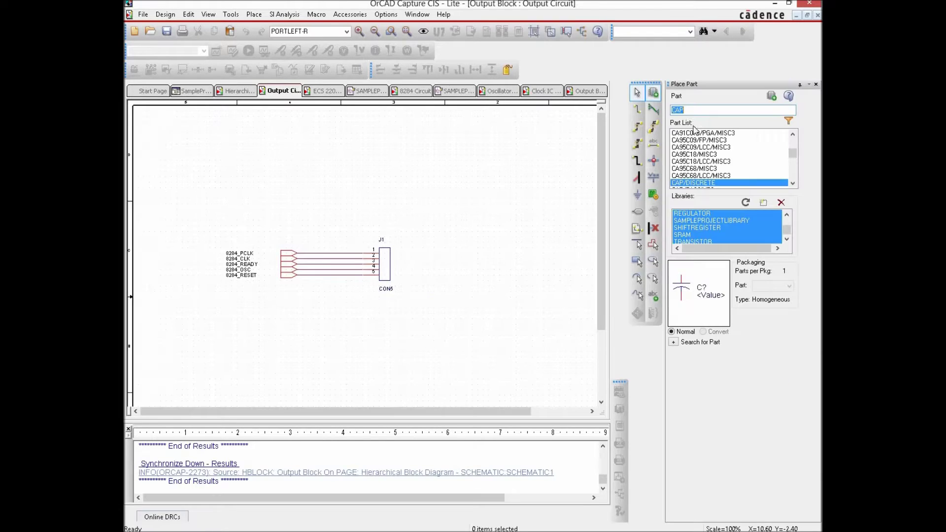
pyautogui.write('conn')
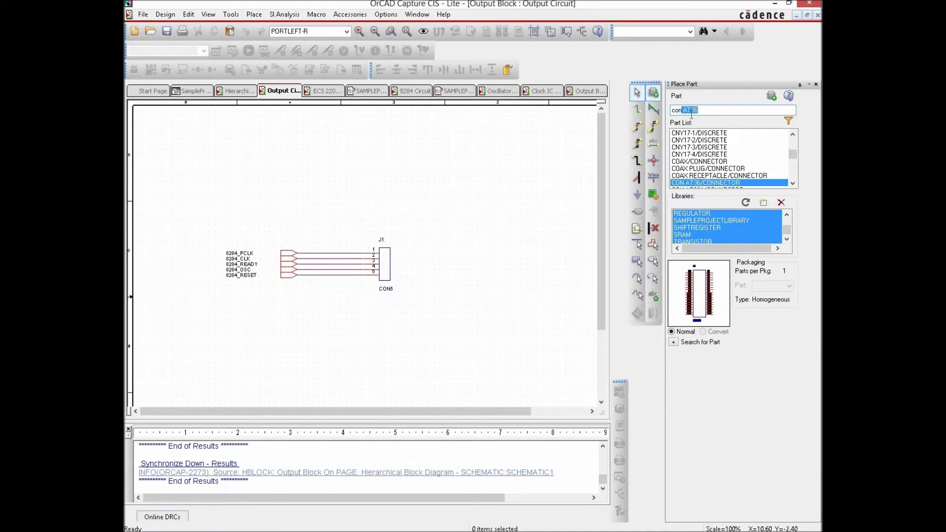
pyautogui.write('4')
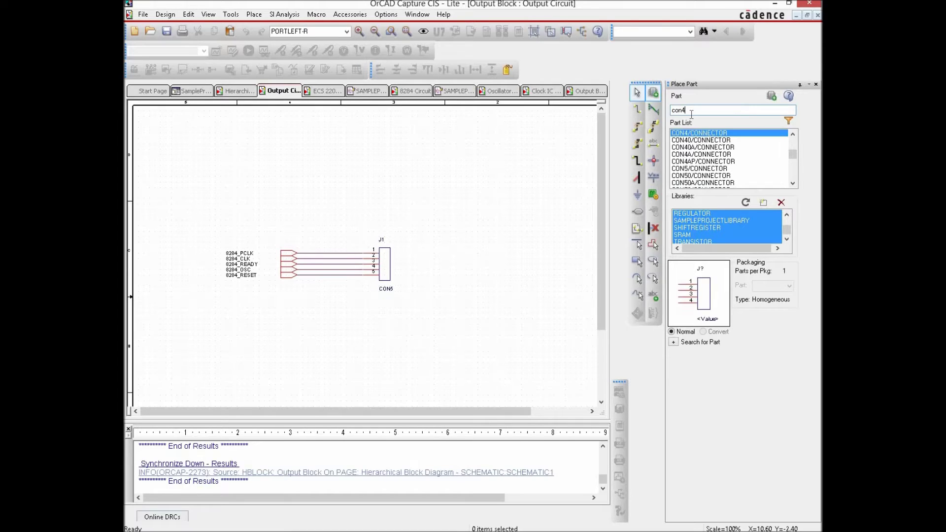
pyautogui.click(693, 134)
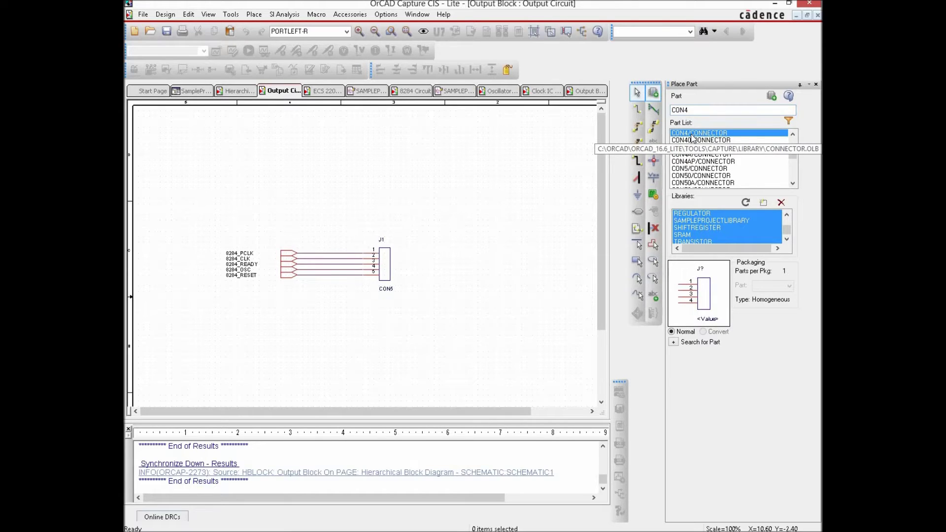
pyautogui.doubleClick(695, 134)
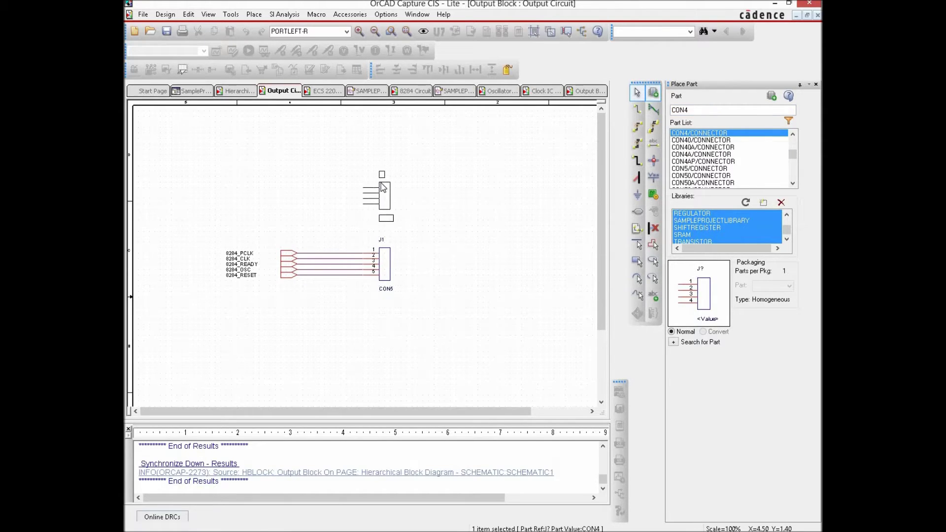
pyautogui.click(380, 187)
pyautogui.rightClick(484, 177)
pyautogui.click(499, 182)
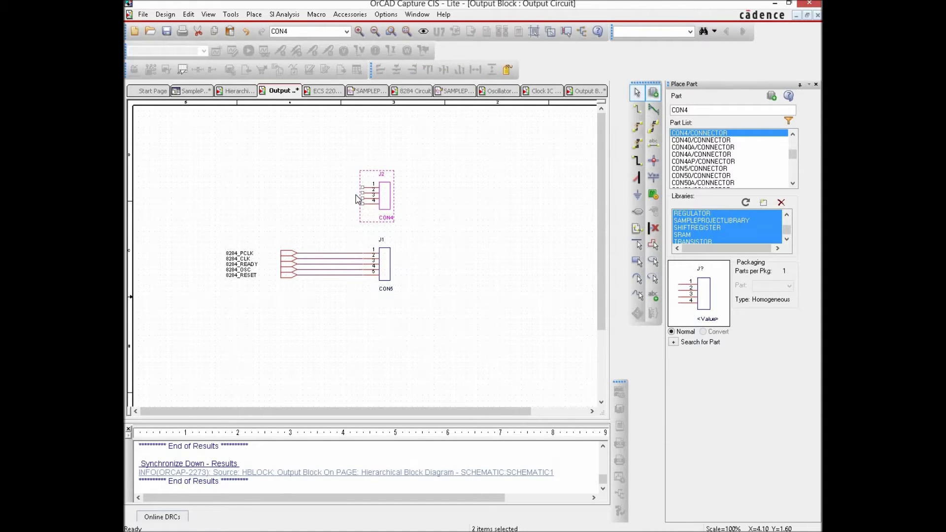
pyautogui.click(304, 173)
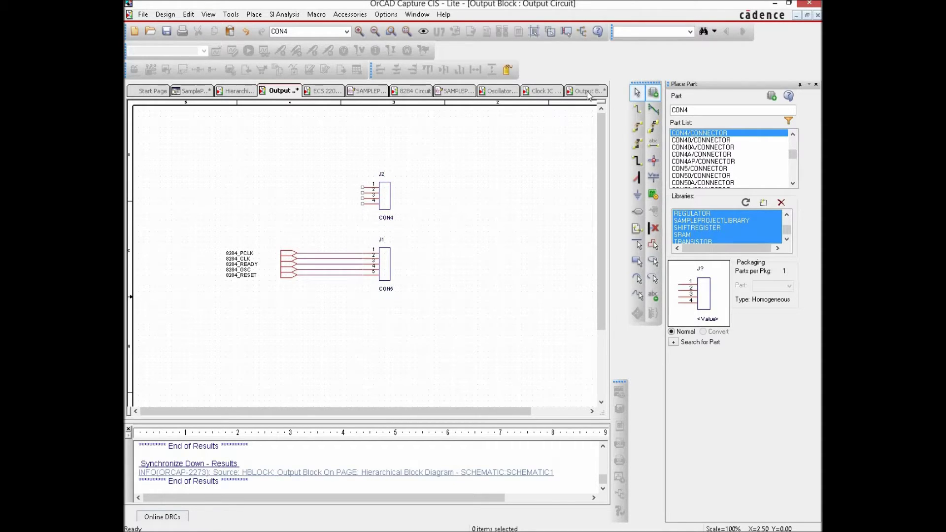
# Step: On the 8284 Circuit page, draw a short vertical bus beside U1's D0 to D3 pins
pyautogui.click(417, 94)
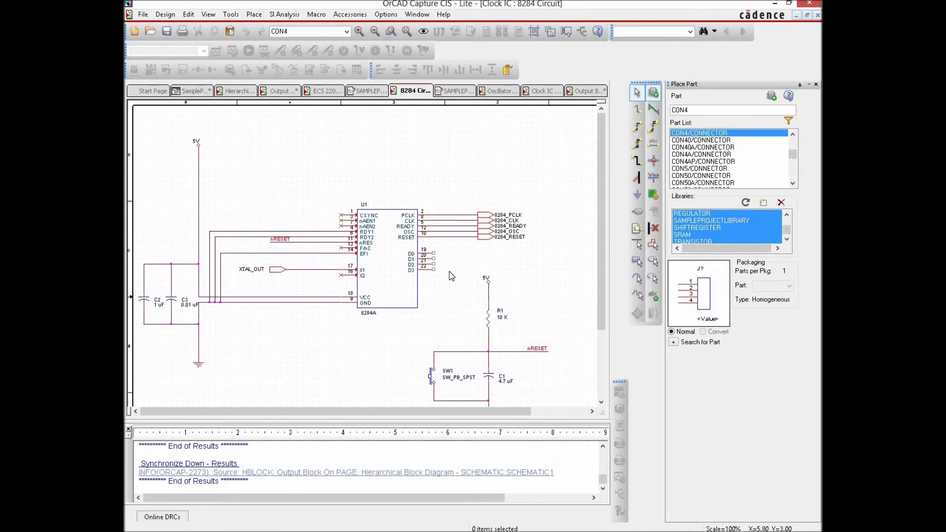
pyautogui.click(816, 85)
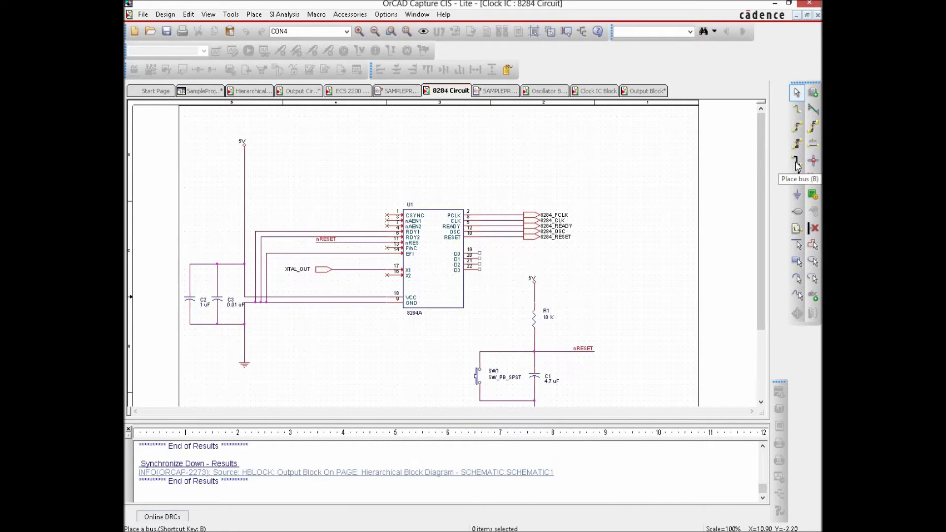
pyautogui.click(797, 162)
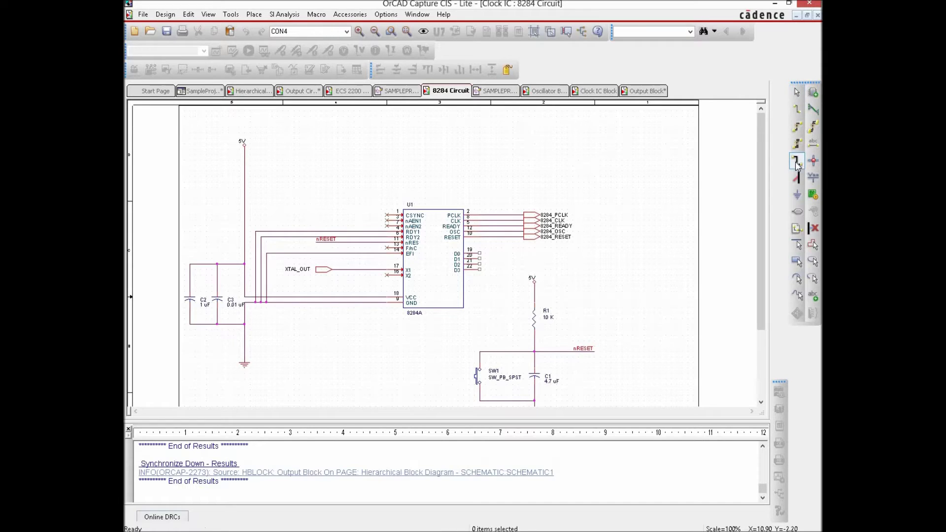
pyautogui.click(513, 274)
pyautogui.doubleClick(513, 246)
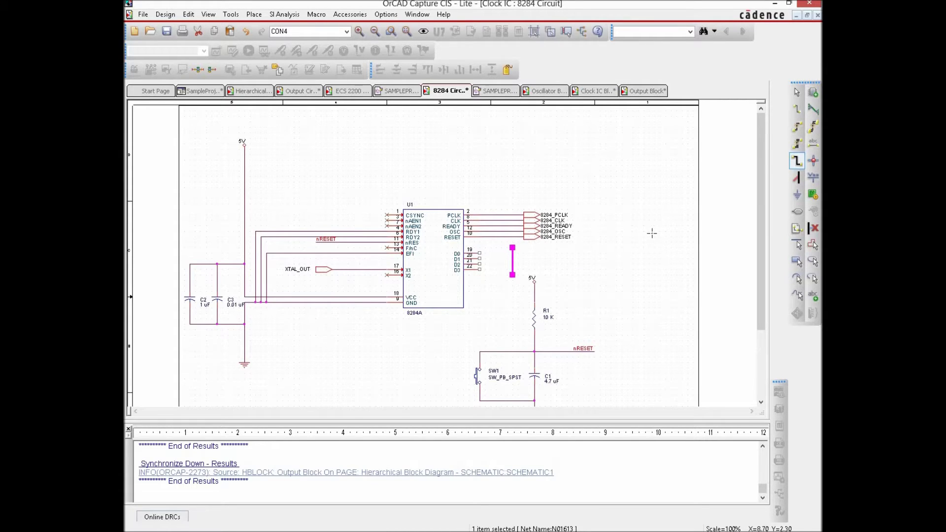
pyautogui.rightClick(616, 209)
pyautogui.click(641, 214)
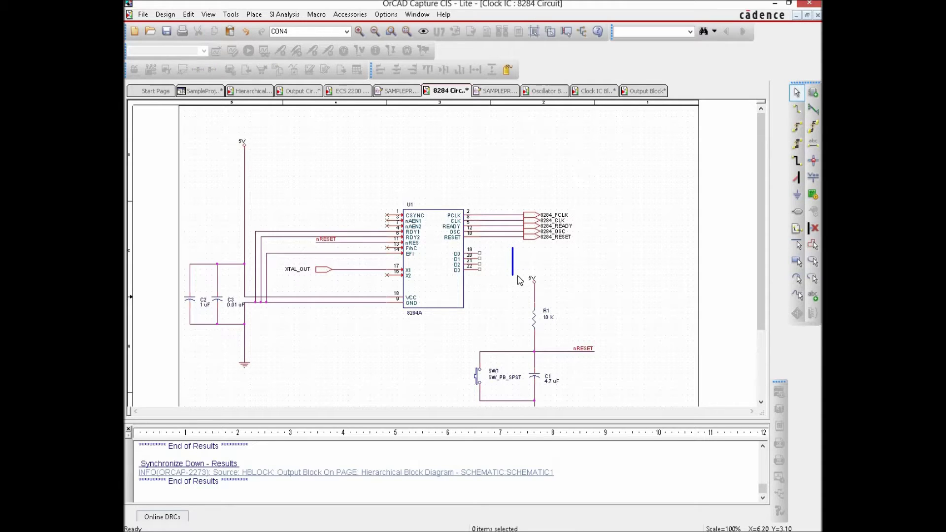
pyautogui.click(479, 255)
pyautogui.keyDown('ctrl'); pyautogui.click(481, 260); pyautogui.keyUp('ctrl')
pyautogui.keyDown('ctrl'); pyautogui.click(480, 265); pyautogui.keyUp('ctrl')
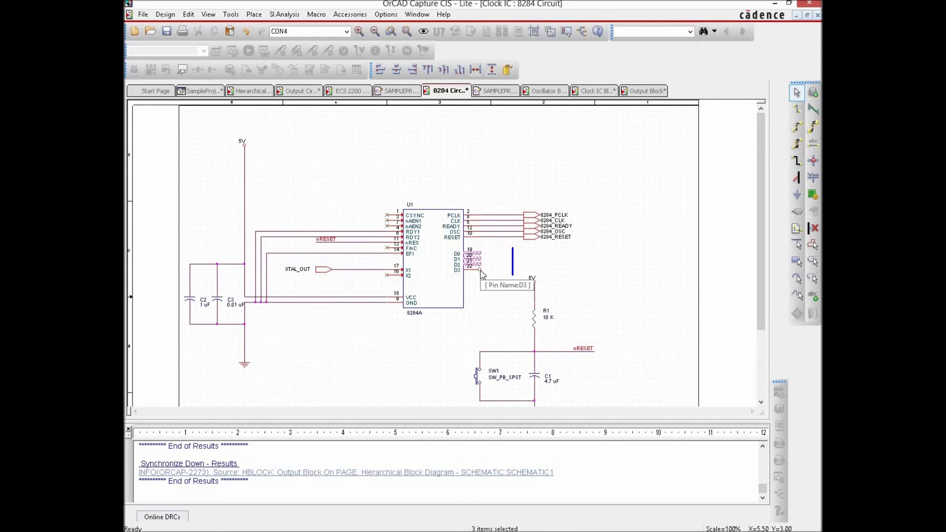
pyautogui.keyDown('ctrl'); pyautogui.click(480, 270); pyautogui.keyUp('ctrl')
# Step: Auto-connect U1's pins D0 to D3 to the vertical bus with the net names D[0..3]
pyautogui.click(798, 144)
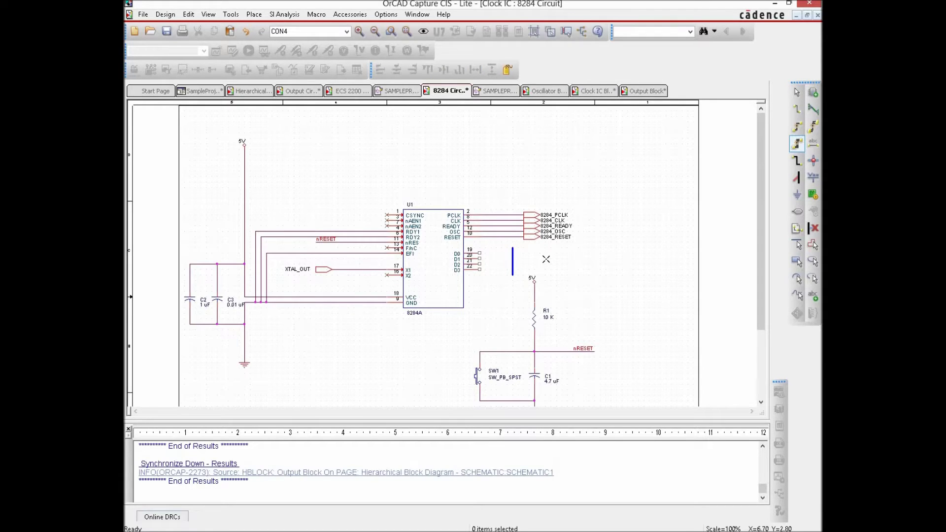
pyautogui.click(479, 253)
pyautogui.keyDown('ctrl'); pyautogui.click(480, 264); pyautogui.keyUp('ctrl')
pyautogui.keyDown('ctrl'); pyautogui.click(479, 270); pyautogui.keyUp('ctrl')
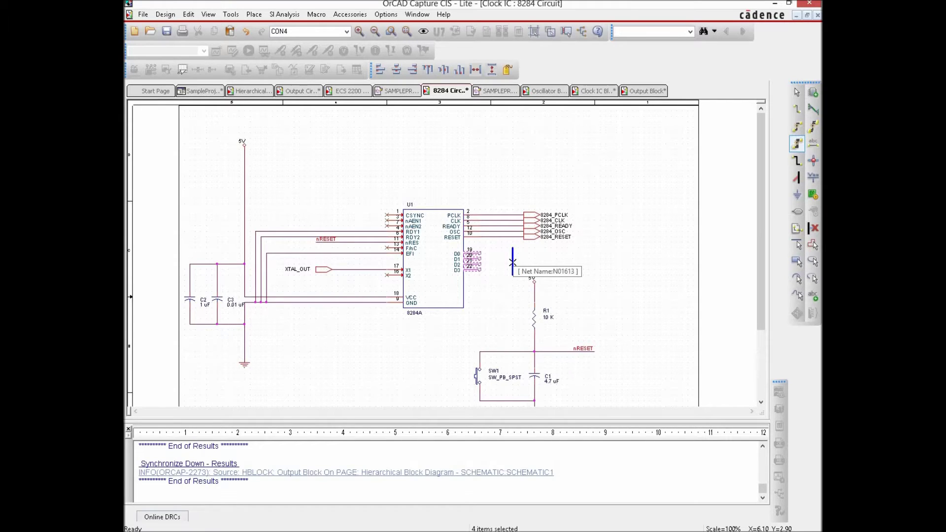
pyautogui.click(512, 261)
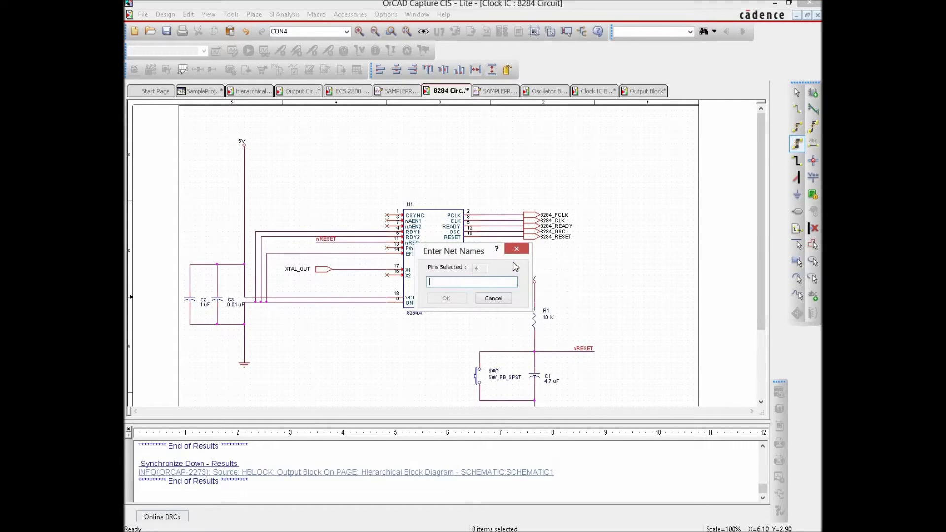
pyautogui.moveTo(482, 258); pyautogui.dragTo(484, 321)
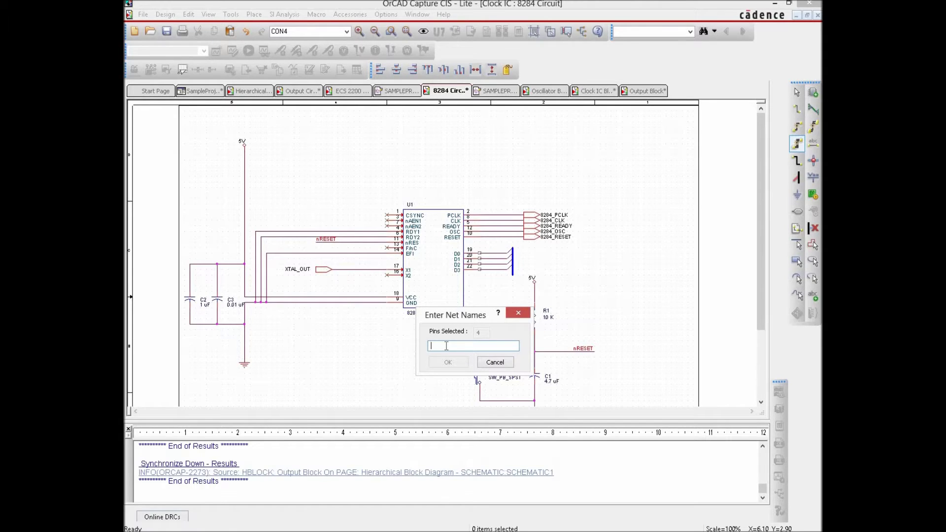
pyautogui.write('D[0..3]')
pyautogui.click(447, 362)
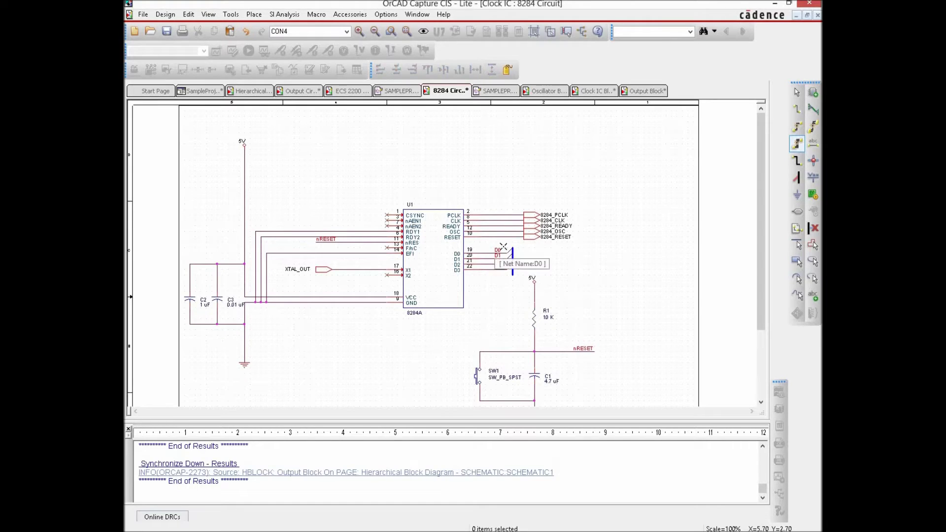
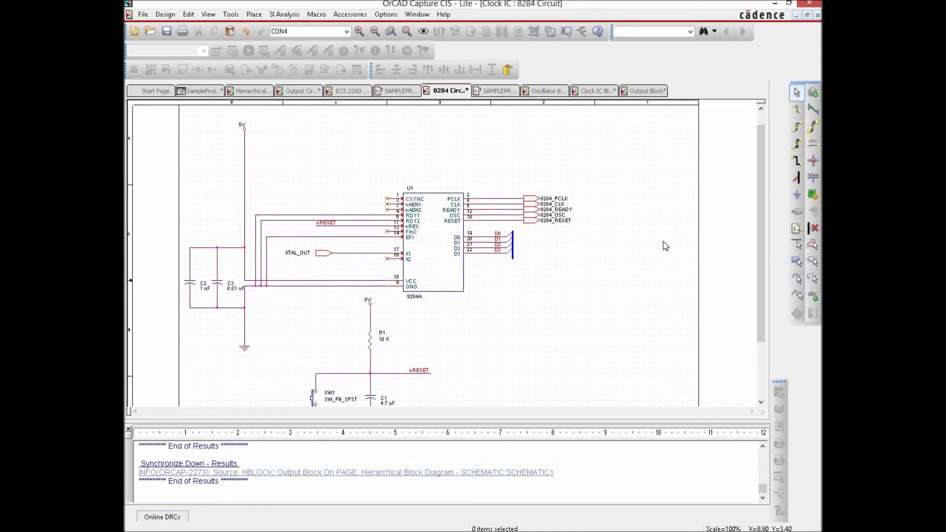
pyautogui.press('b')
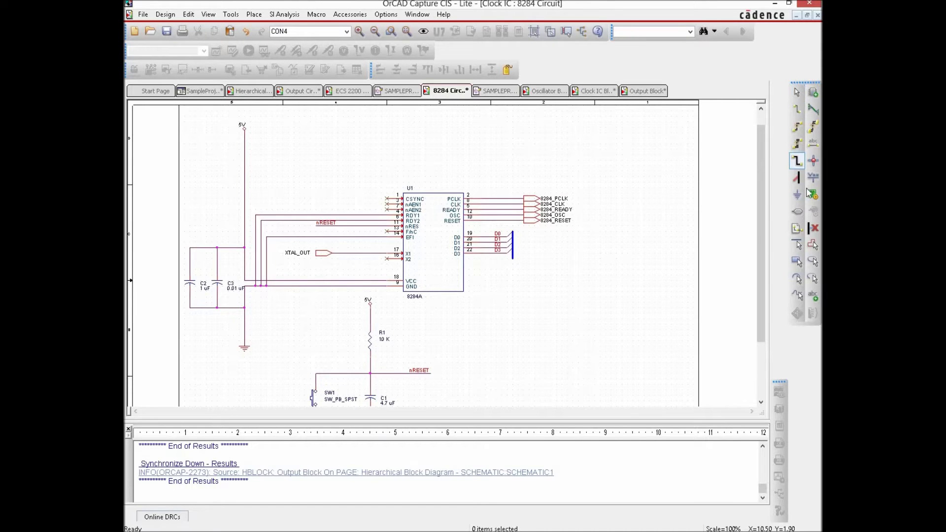
pyautogui.click(512, 258)
pyautogui.click(626, 258)
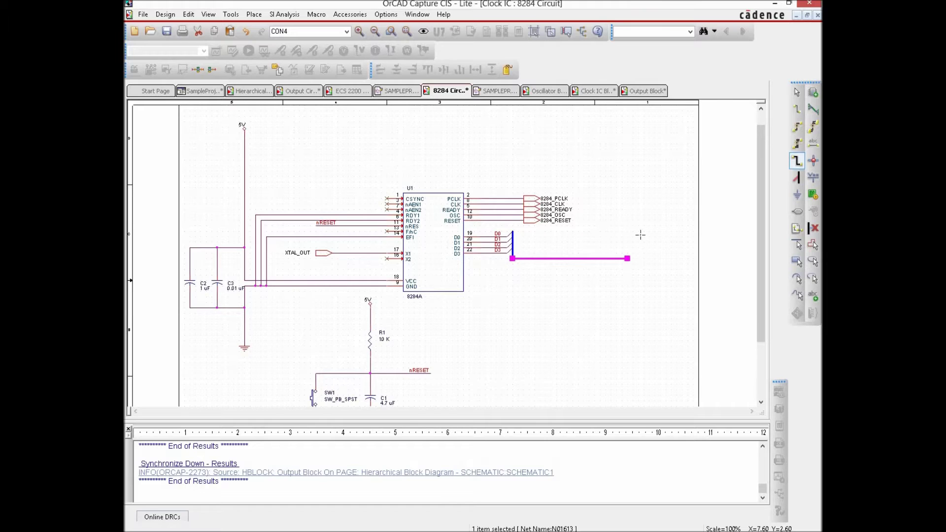
pyautogui.press('Delete')
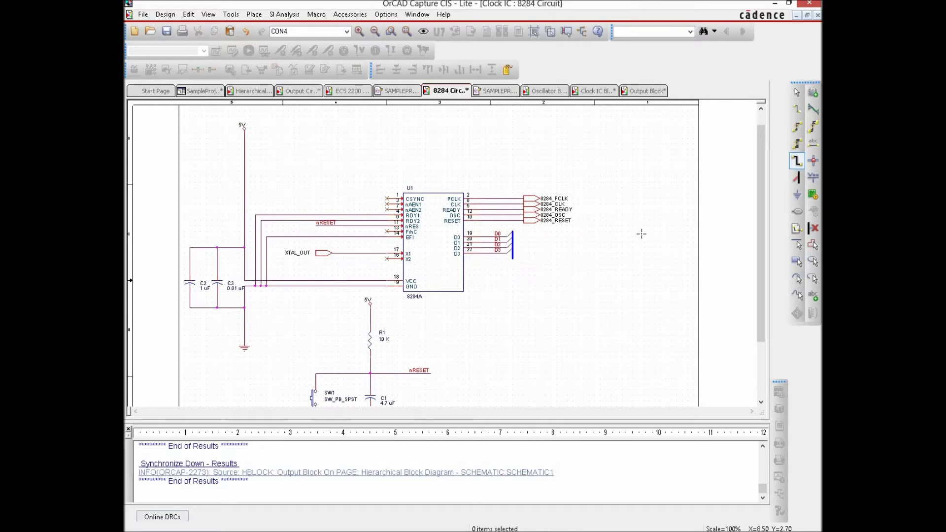
# Step: Place a rotated bus entry at the lower end of the vertical bus, slanting down and away from U1
pyautogui.click(796, 178)
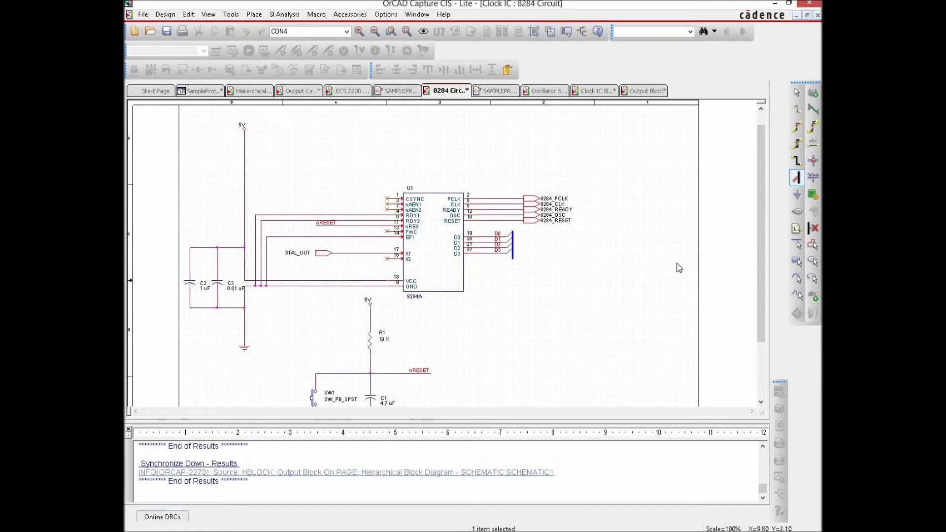
pyautogui.rightClick(555, 266)
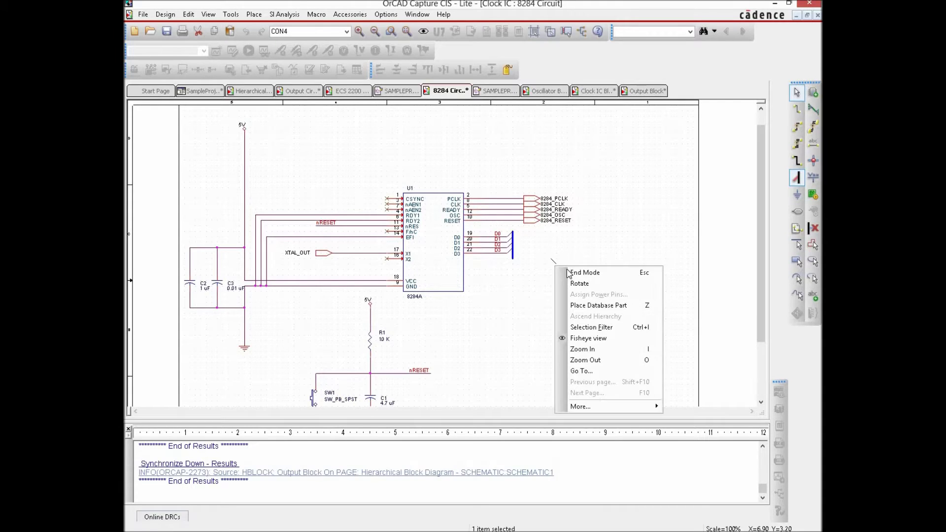
pyautogui.click(588, 284)
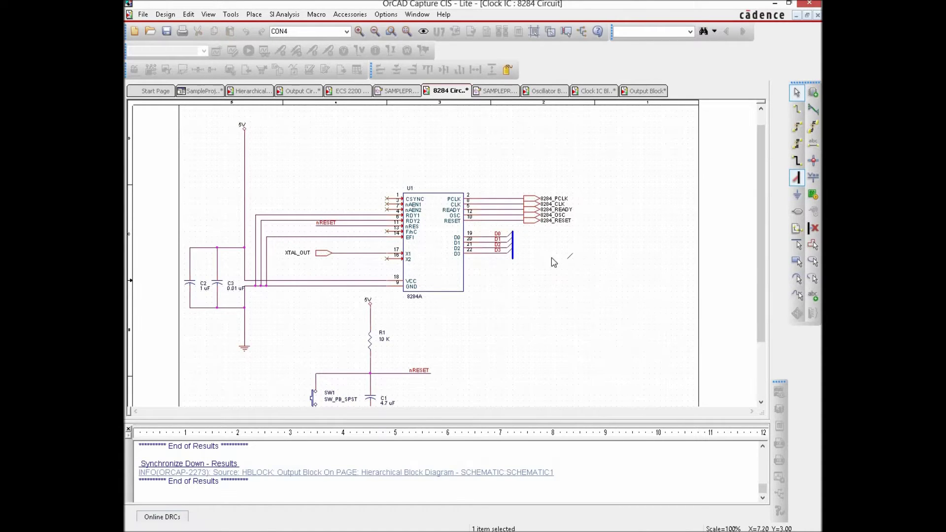
pyautogui.rightClick(559, 267)
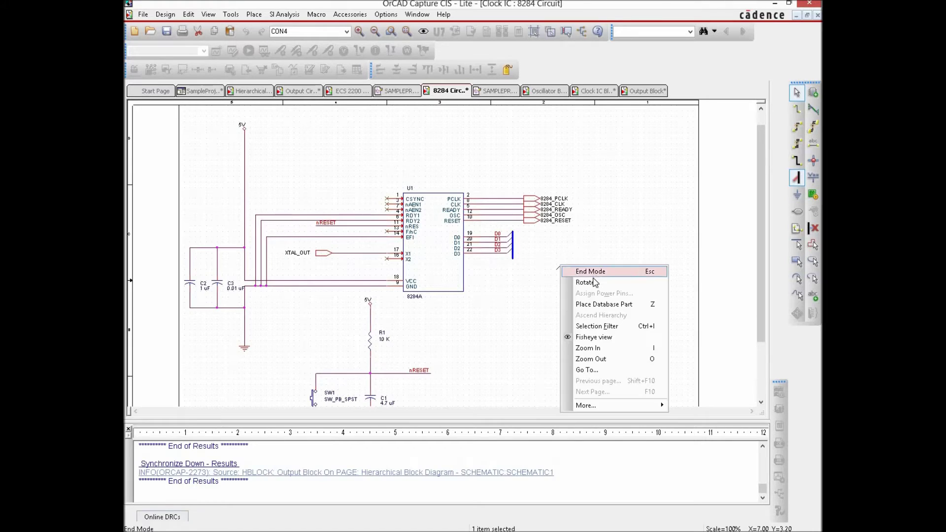
pyautogui.click(589, 286)
pyautogui.click(519, 264)
# Step: Draw a horizontal bus from the bus entry away from U1 and shorten its free end
pyautogui.press('w')
pyautogui.click(518, 264)
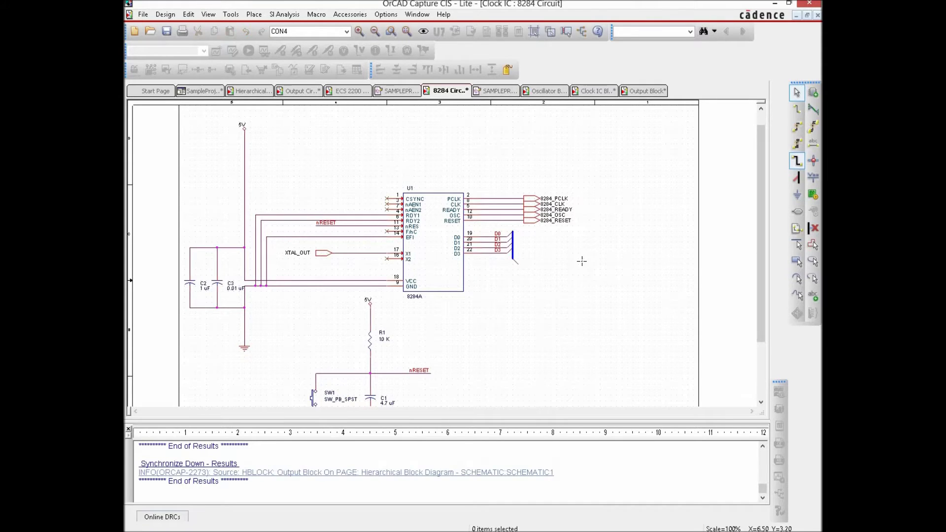
pyautogui.click(621, 264)
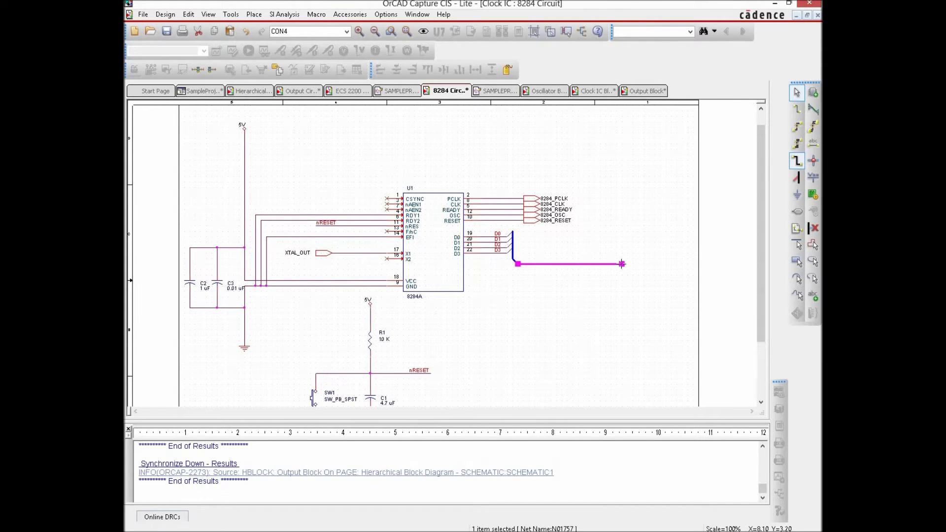
pyautogui.rightClick(624, 291)
pyautogui.click(645, 299)
pyautogui.click(543, 295)
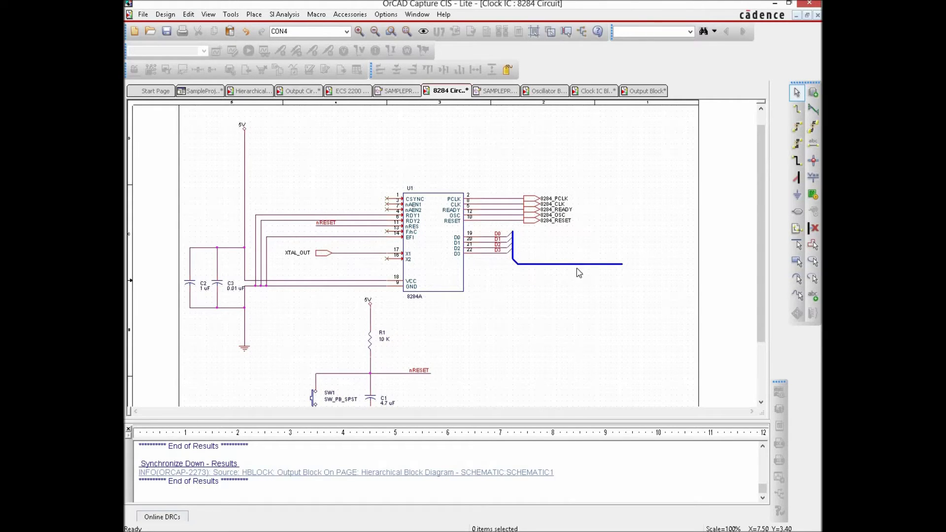
pyautogui.click(620, 265)
pyautogui.moveTo(620, 265); pyautogui.dragTo(597, 269)
pyautogui.click(554, 290)
# Step: Place a PORTBOTH-L hierarchical port from CAPSYM just above the free end of the horizontal bus
pyautogui.click(797, 211)
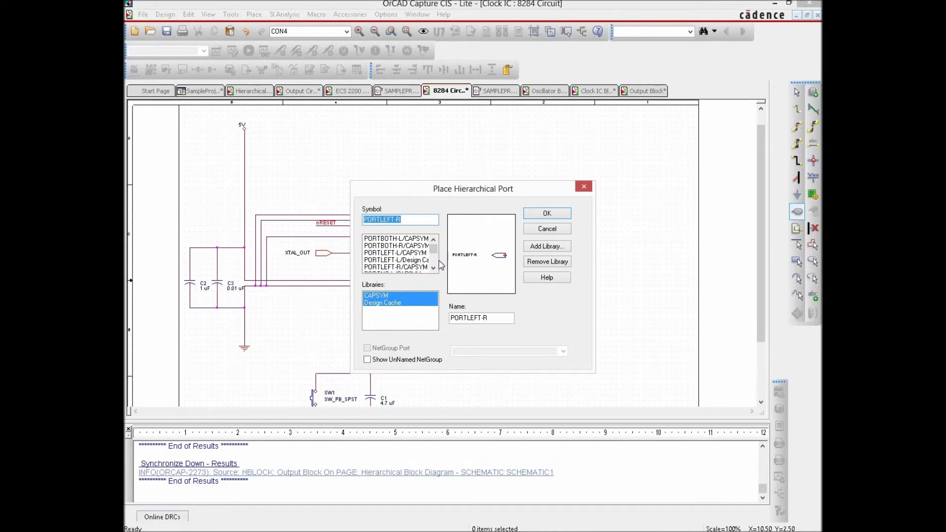
pyautogui.click(390, 239)
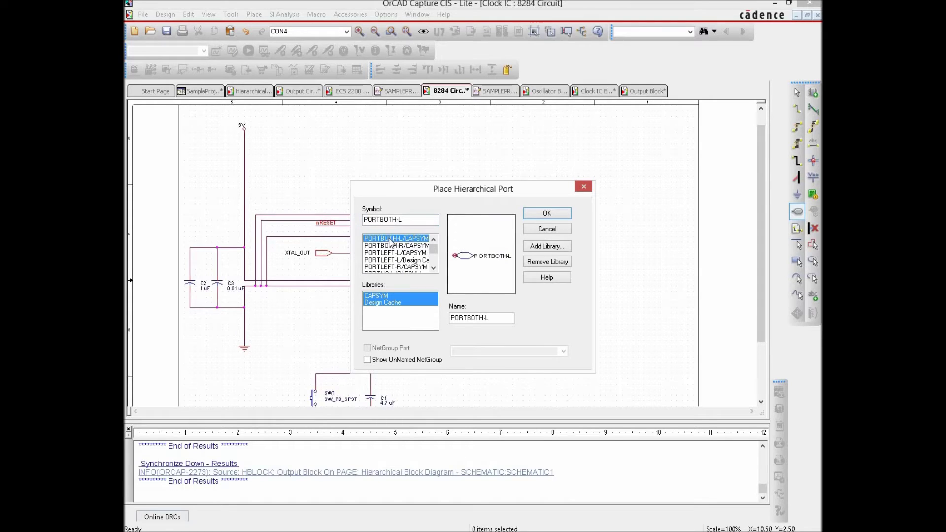
pyautogui.click(547, 213)
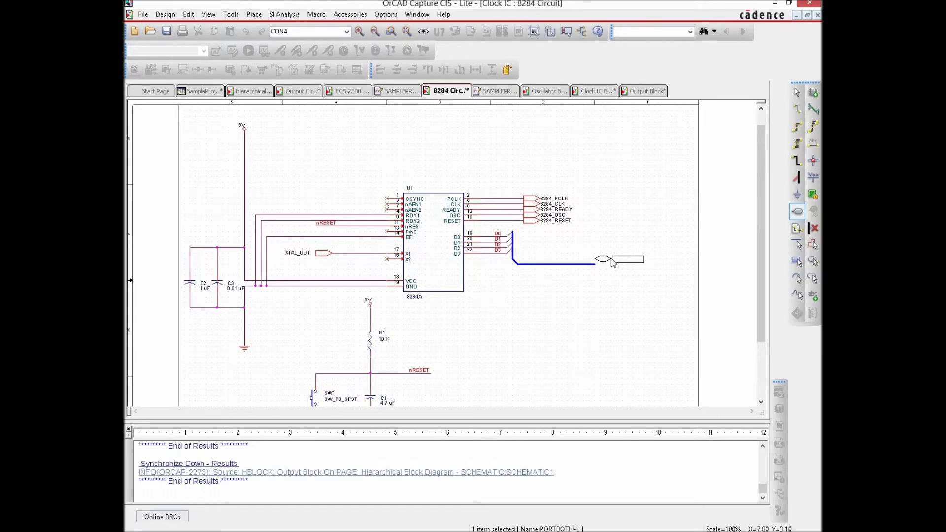
pyautogui.click(613, 262)
pyautogui.press('Escape')
pyautogui.rightClick(630, 284)
# Step: Rename the new hierarchical port as DataBus
pyautogui.click(630, 265)
pyautogui.doubleClick(633, 258)
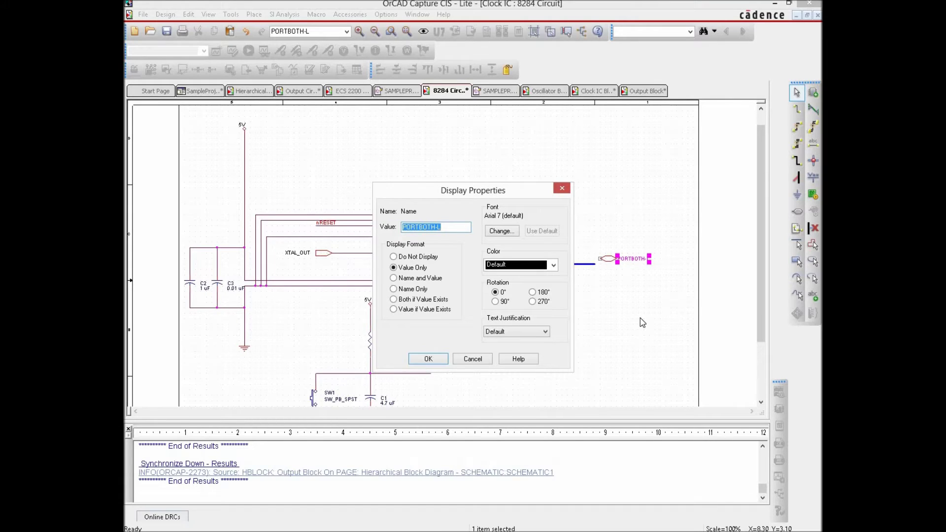
pyautogui.write('DataBus')
pyautogui.press('Return')
# Step: Try the DataBus port directly on the bus end, and move it back to just above the end
pyautogui.click(591, 296)
pyautogui.moveTo(606, 260); pyautogui.dragTo(610, 268)
pyautogui.click(590, 291)
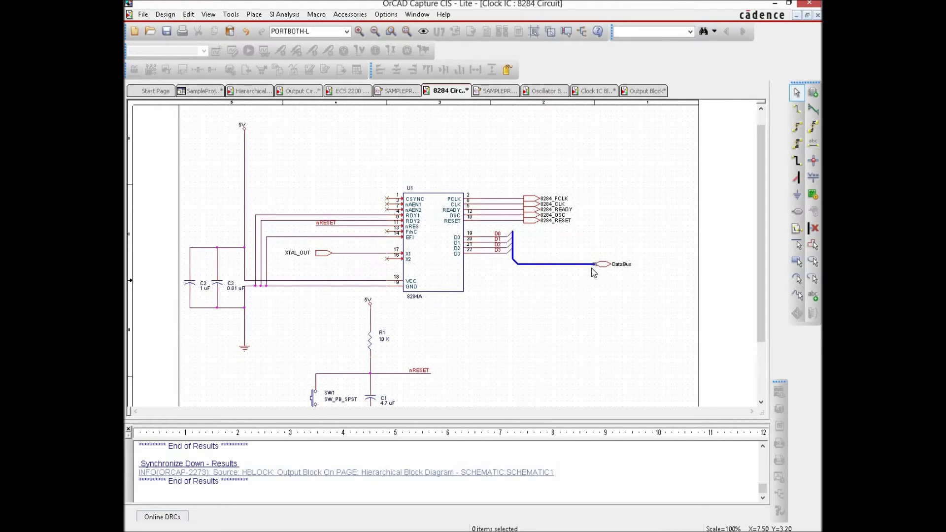
pyautogui.moveTo(600, 266); pyautogui.dragTo(611, 274)
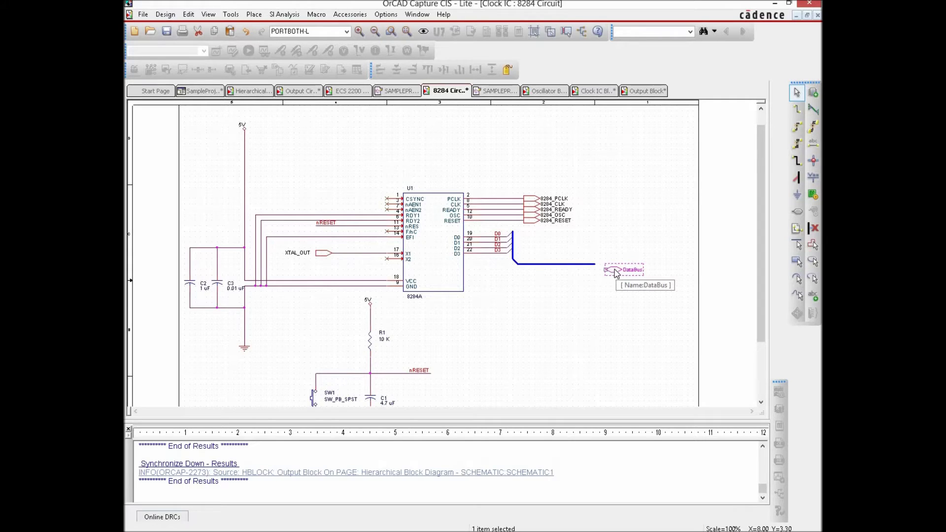
pyautogui.moveTo(613, 273); pyautogui.dragTo(611, 262)
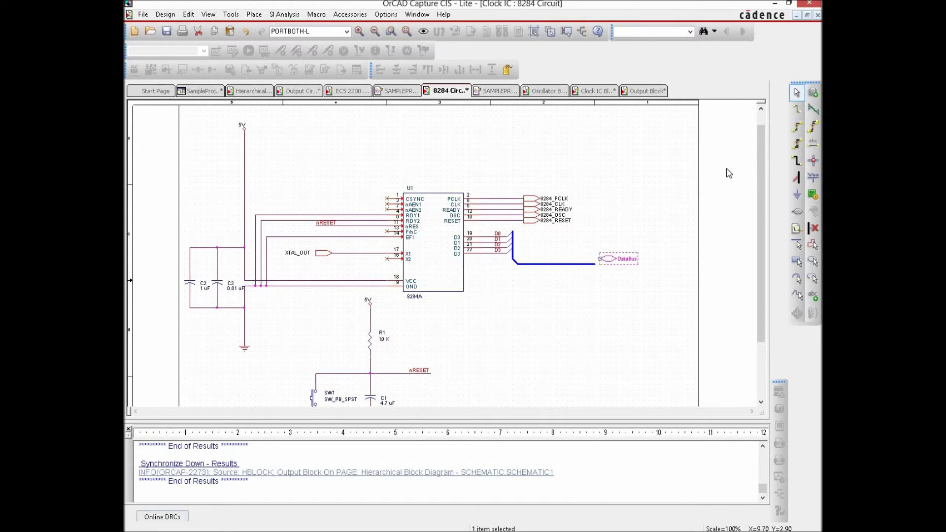
# Step: Join the end of the horizontal bus to the DataBus port with a rotated bus entry, and save the page
pyautogui.click(798, 179)
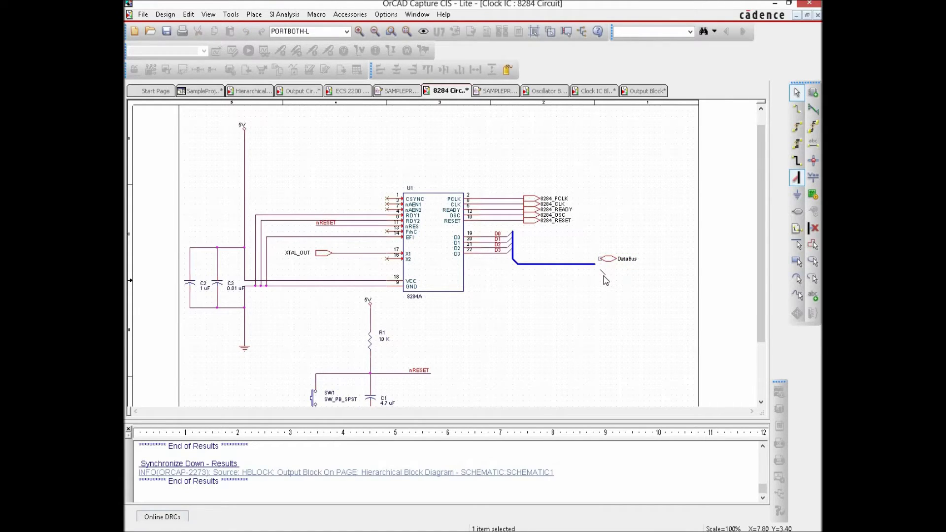
pyautogui.press('r')
pyautogui.rightClick(676, 275)
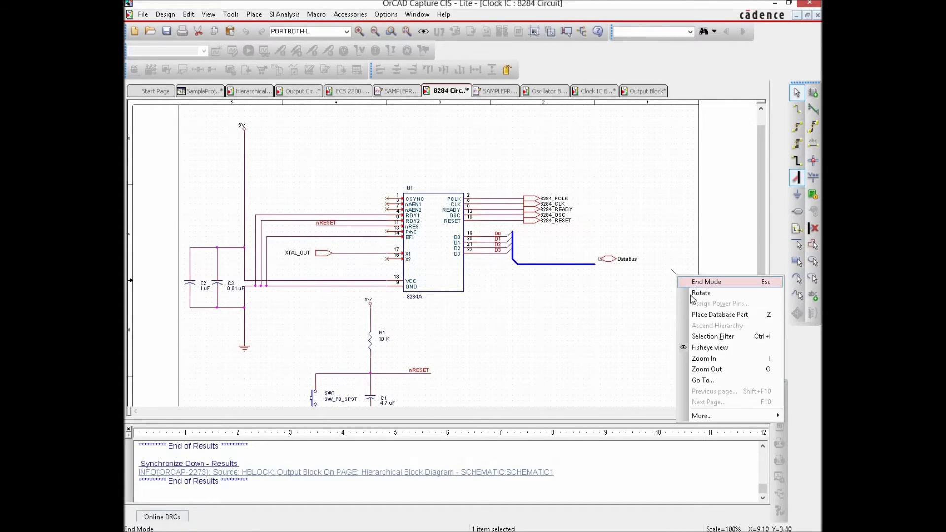
pyautogui.click(700, 293)
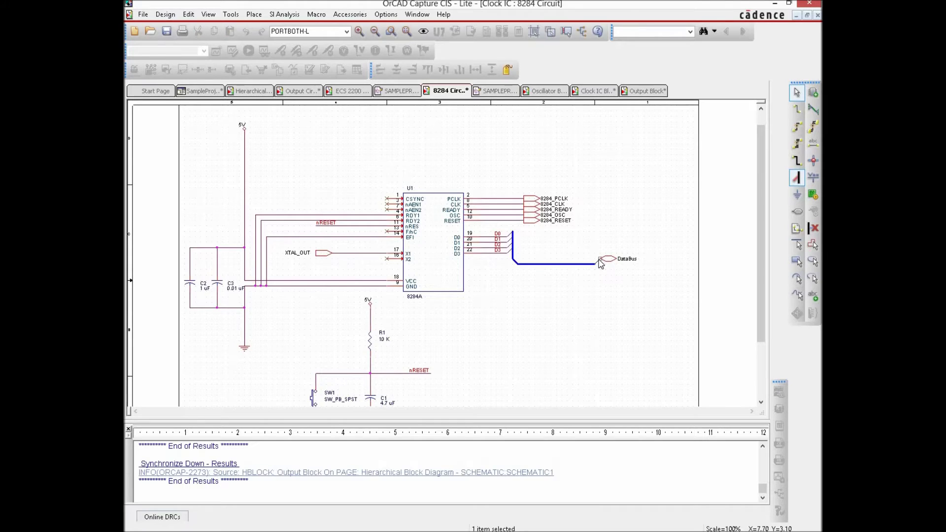
pyautogui.rightClick(614, 282)
pyautogui.click(625, 288)
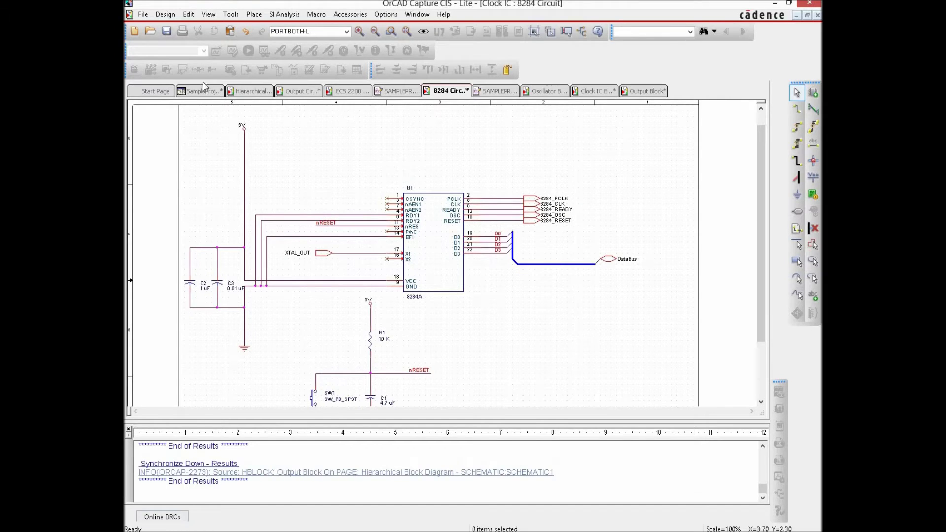
pyautogui.click(167, 33)
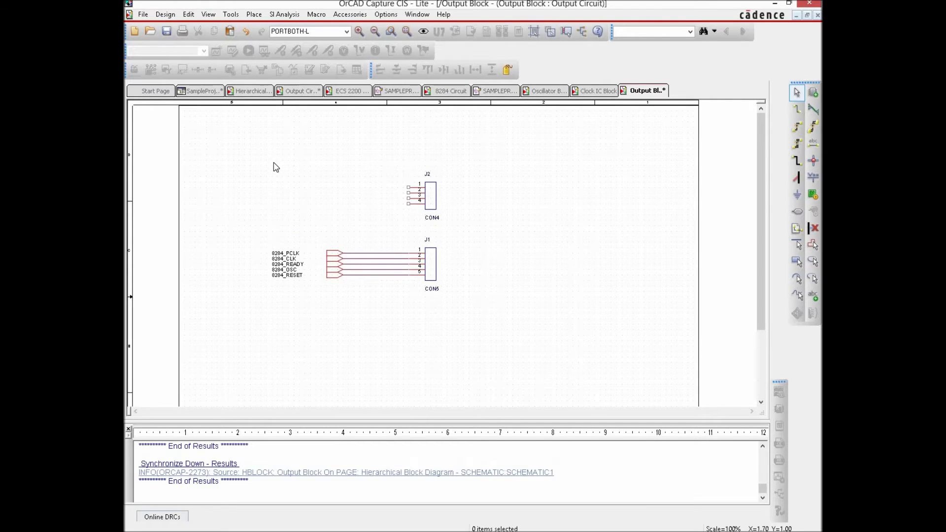
# Step: Place a PORTBOTH-R hierarchical port from CAPSYM on the Output Block page, up and to the left of connector J2
pyautogui.click(797, 211)
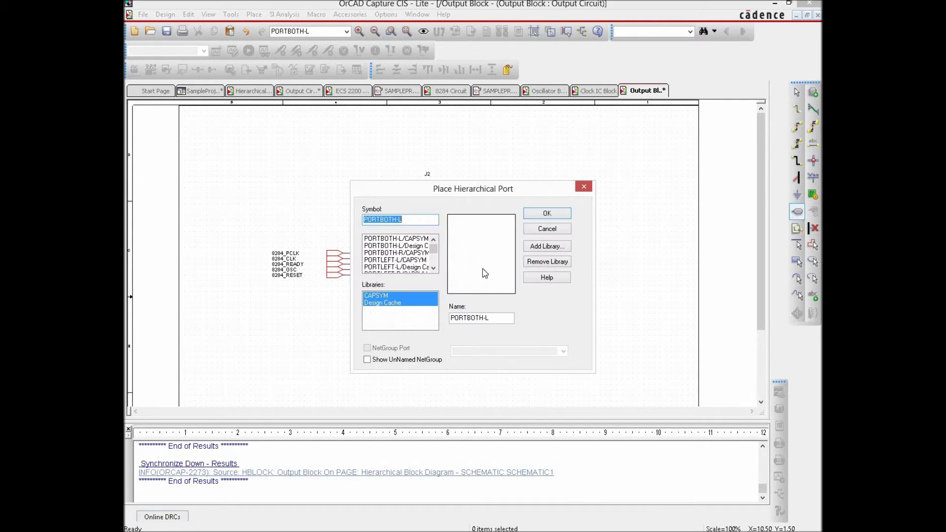
pyautogui.click(402, 253)
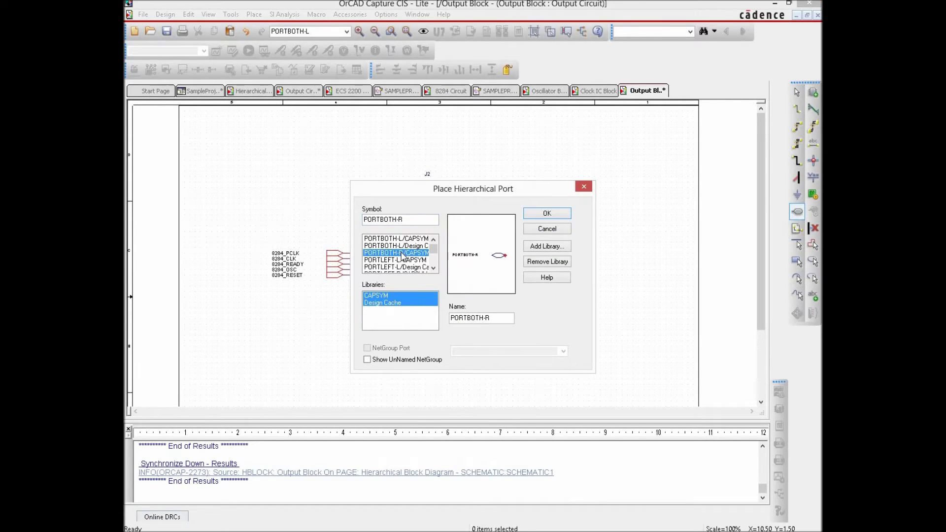
pyautogui.click(546, 213)
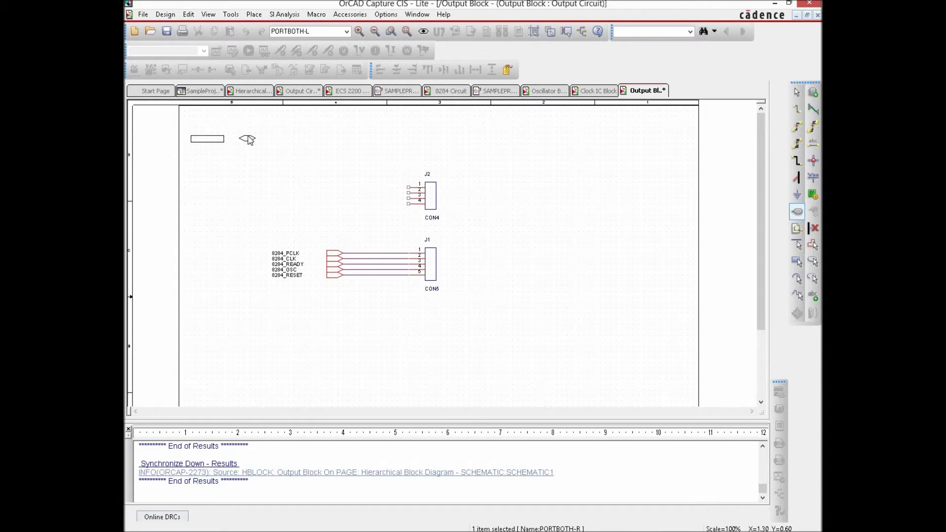
pyautogui.click(248, 139)
pyautogui.rightClick(242, 179)
pyautogui.click(261, 188)
# Step: Rename the new hierarchical port as DataBus and move its name close to the port symbol
pyautogui.click(217, 139)
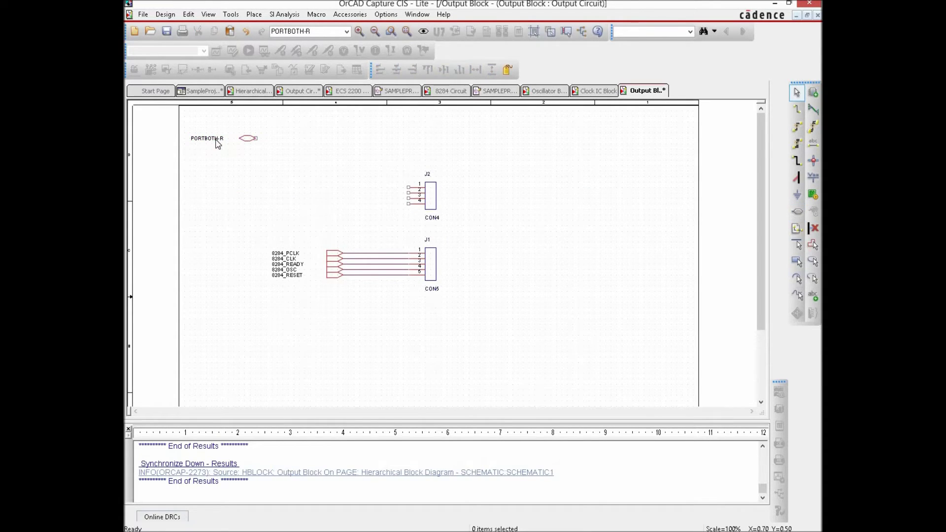
pyautogui.doubleClick(217, 138)
pyautogui.write('D')
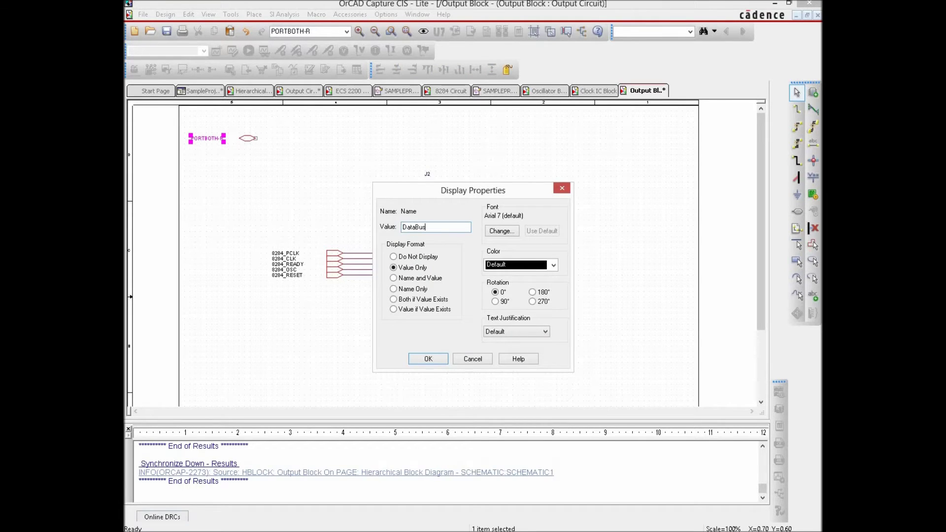
pyautogui.write('ataBus')
pyautogui.press('Return')
pyautogui.moveTo(216, 144); pyautogui.dragTo(238, 145)
pyautogui.click(289, 159)
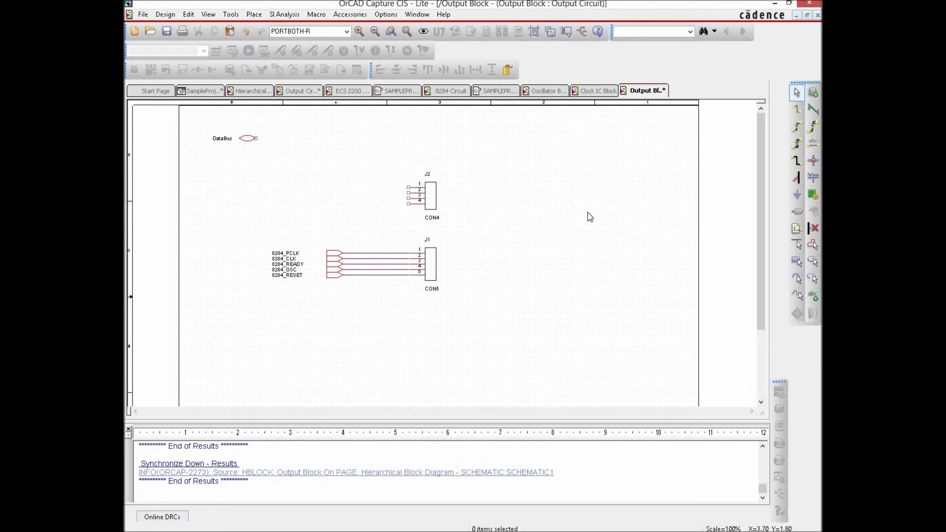
# Step: Add a bus entry at the DataBus port and draw a vertical bus from it down past J2's lowest pin
pyautogui.click(797, 178)
pyautogui.click(256, 140)
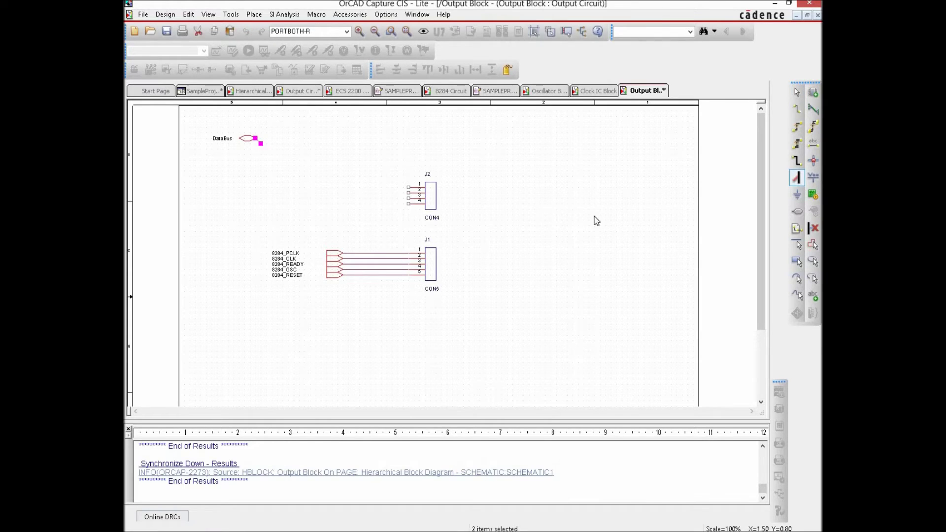
pyautogui.click(797, 161)
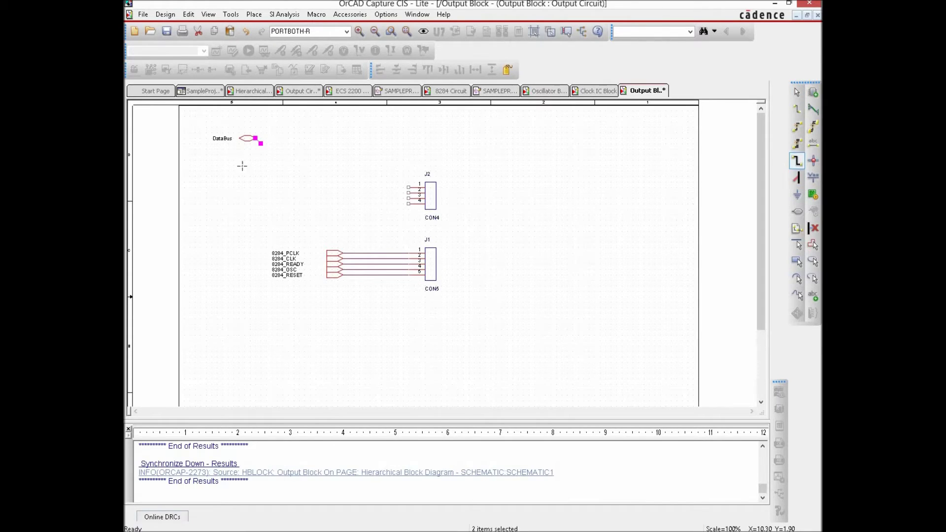
pyautogui.click(261, 143)
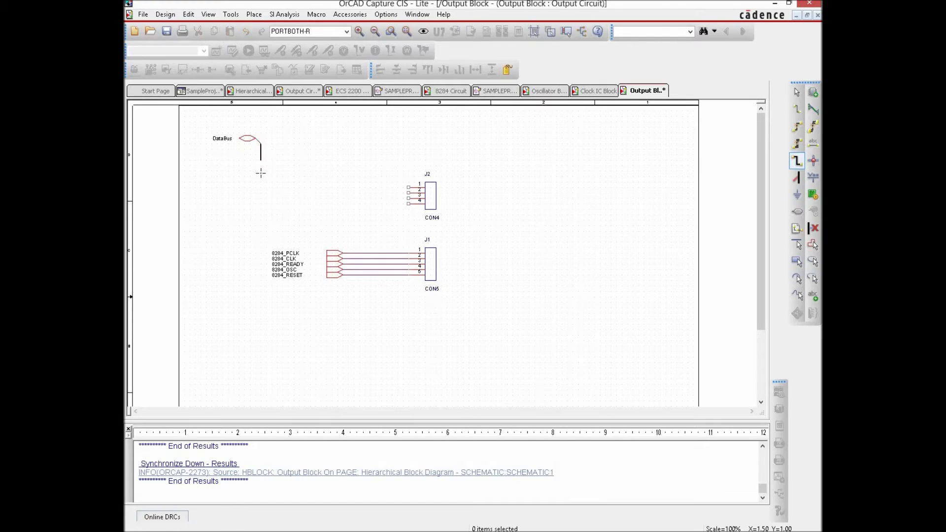
pyautogui.click(261, 215)
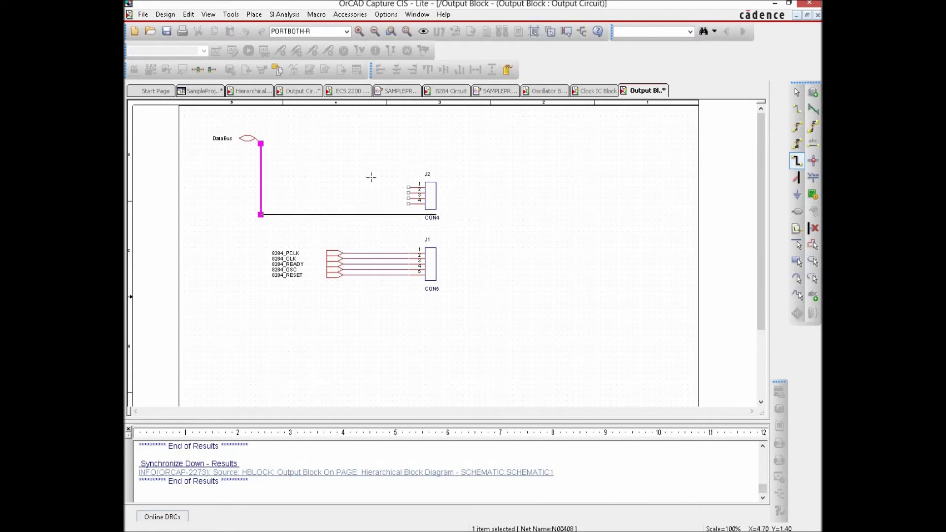
pyautogui.press('Escape')
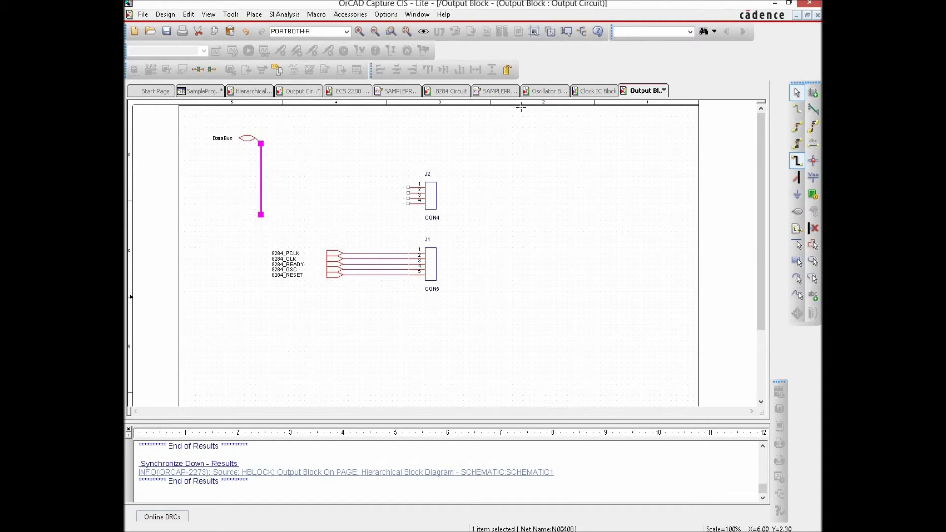
pyautogui.rightClick(601, 255)
pyautogui.click(613, 263)
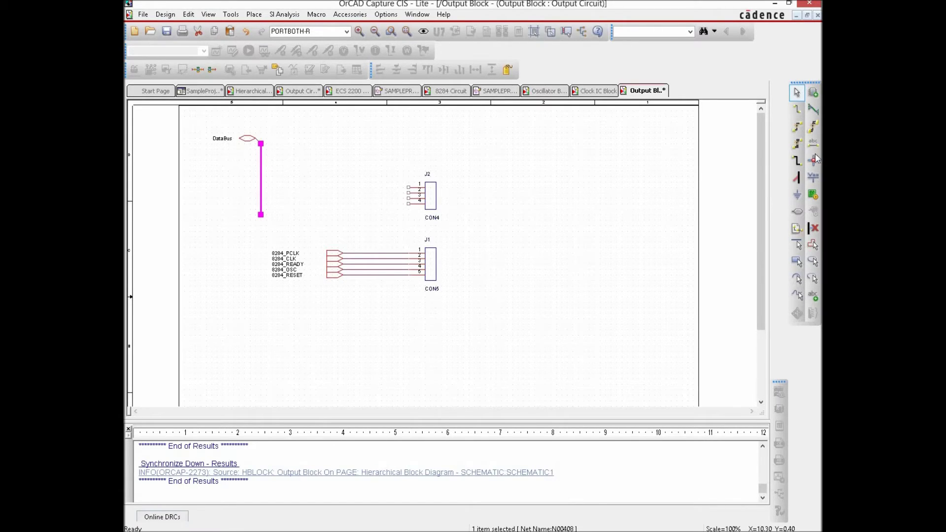
# Step: Auto-connect pins 1 to 4 of J2 to the vertical bus with the net names D[0..3]
pyautogui.click(797, 144)
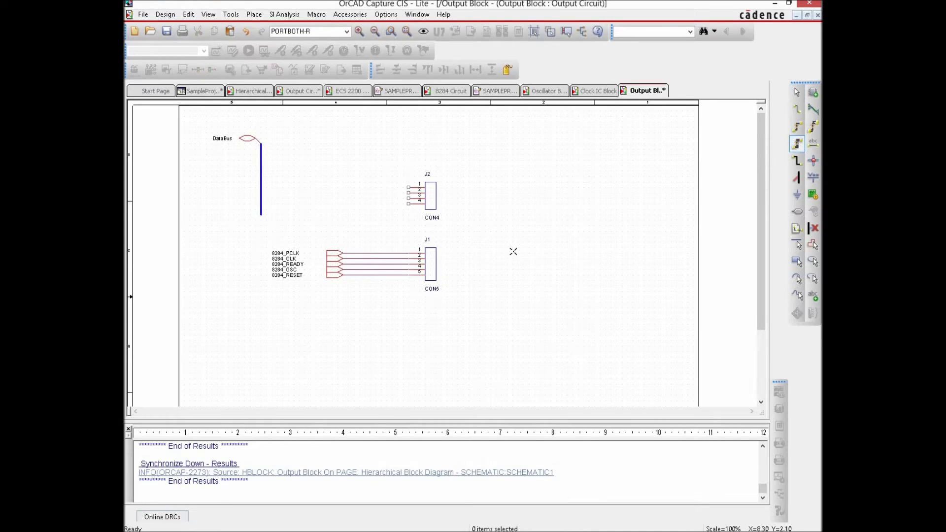
pyautogui.click(408, 189)
pyautogui.moveTo(409, 191); pyautogui.dragTo(409, 206)
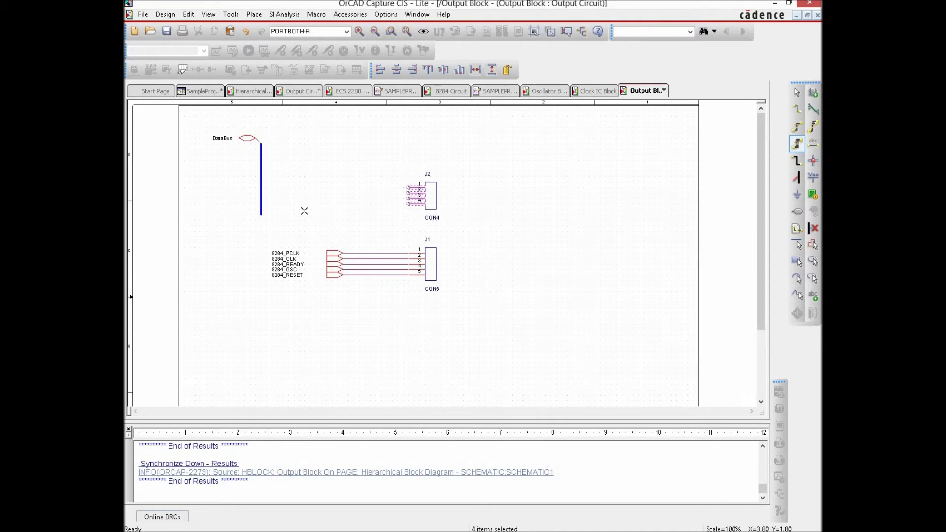
pyautogui.click(262, 192)
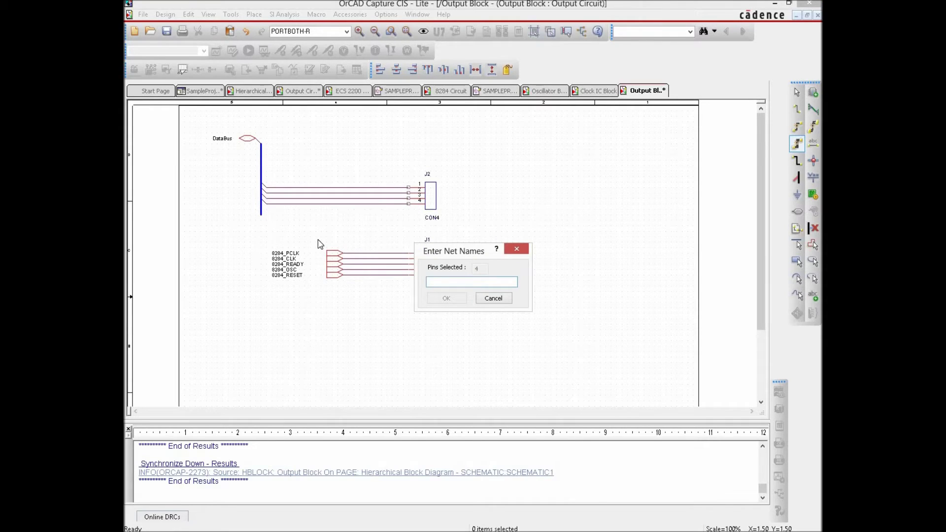
pyautogui.write('D[0..3]')
pyautogui.press('Return')
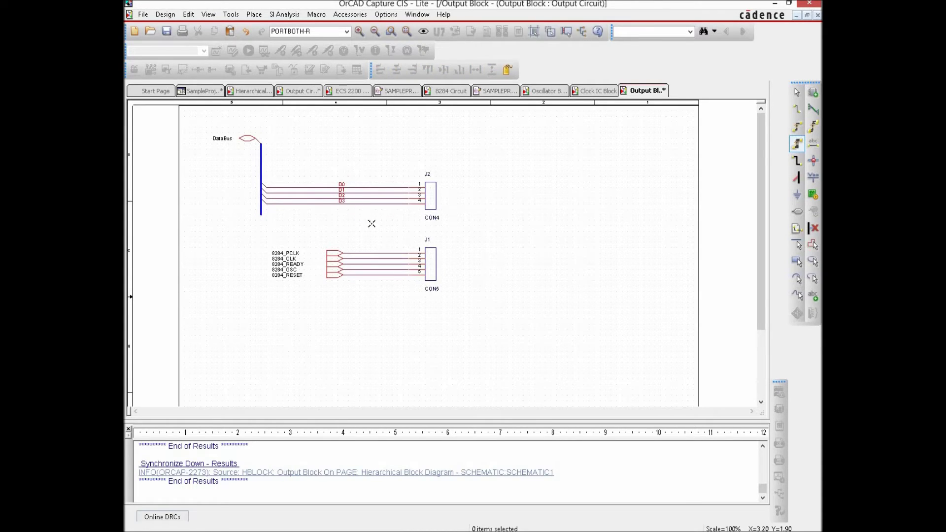
pyautogui.rightClick(537, 177)
pyautogui.click(558, 185)
# Step: Delete the surplus lower end of the vertical bus and save the page
pyautogui.click(261, 215)
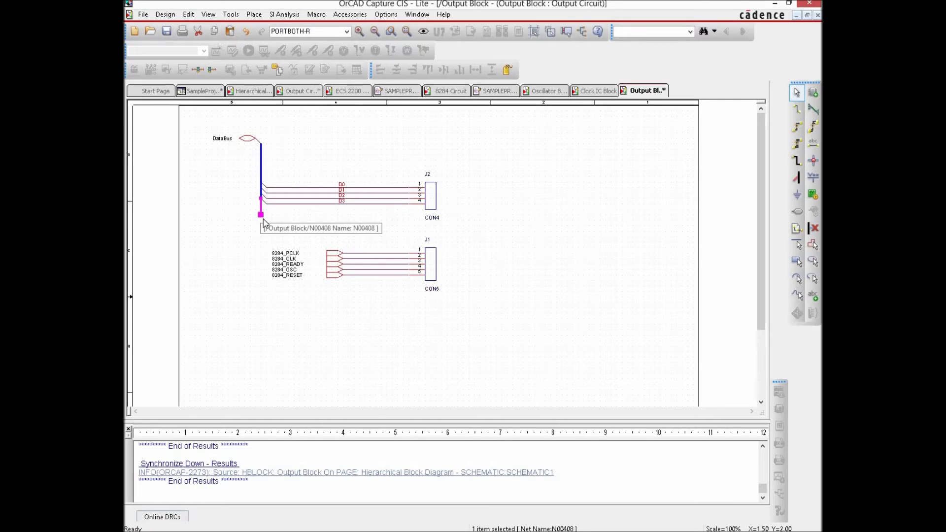
pyautogui.click(380, 235)
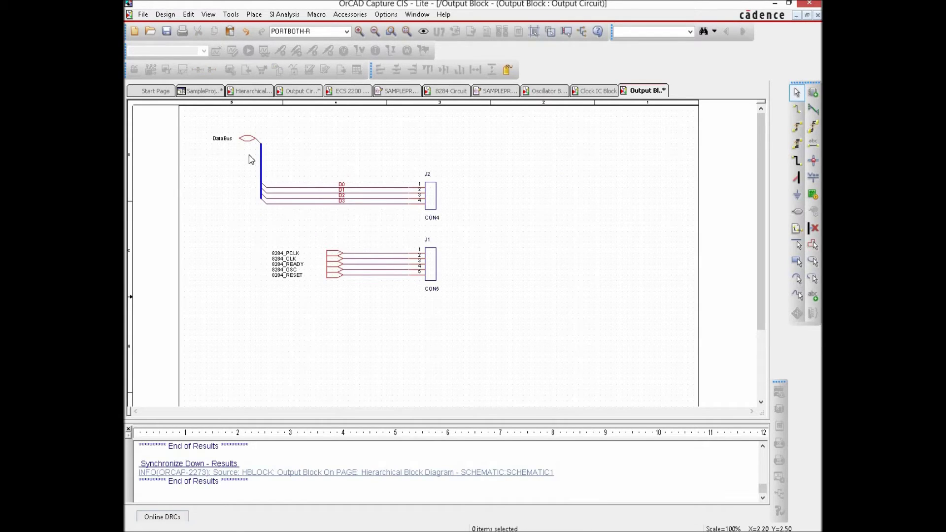
pyautogui.click(166, 31)
# Step: Synchronize up the Output Block in the hierarchical block diagram and move its DataBus pin down, clear of 8284_RESET
pyautogui.click(248, 93)
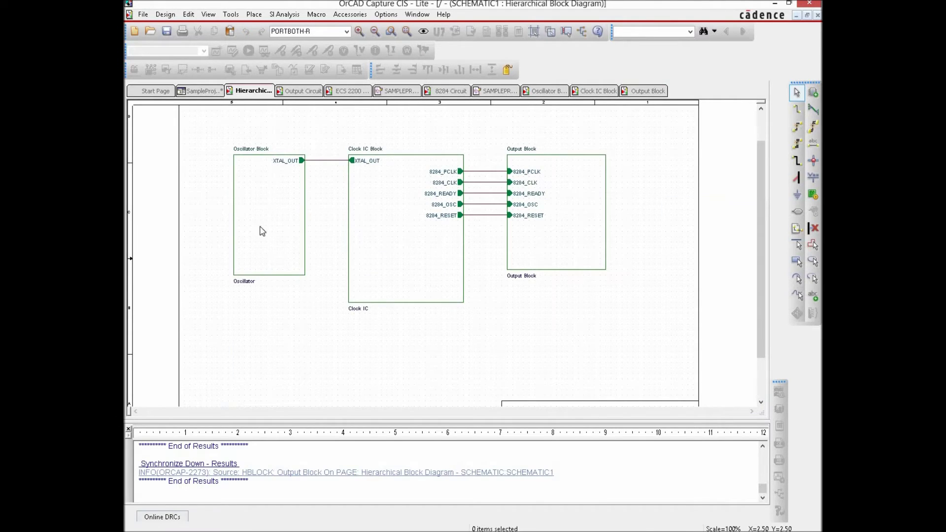
pyautogui.click(556, 226)
pyautogui.rightClick(555, 226)
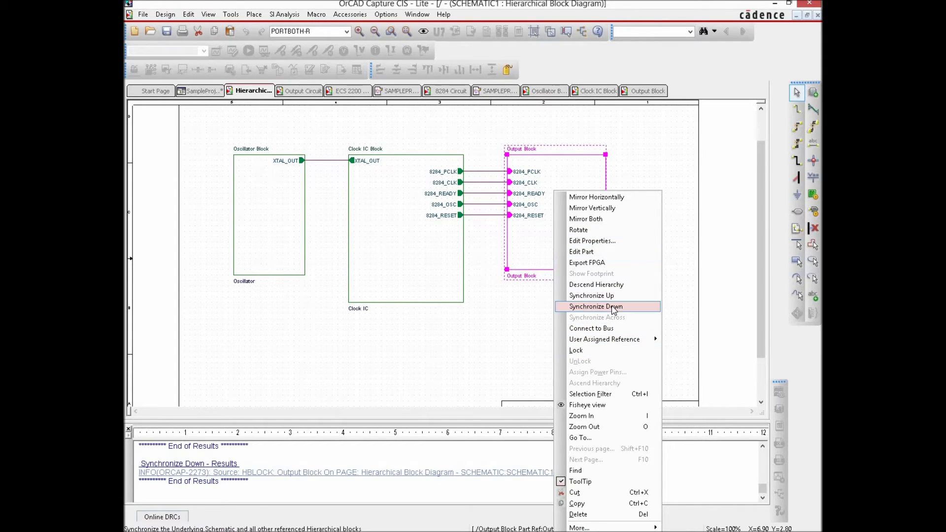
pyautogui.click(591, 296)
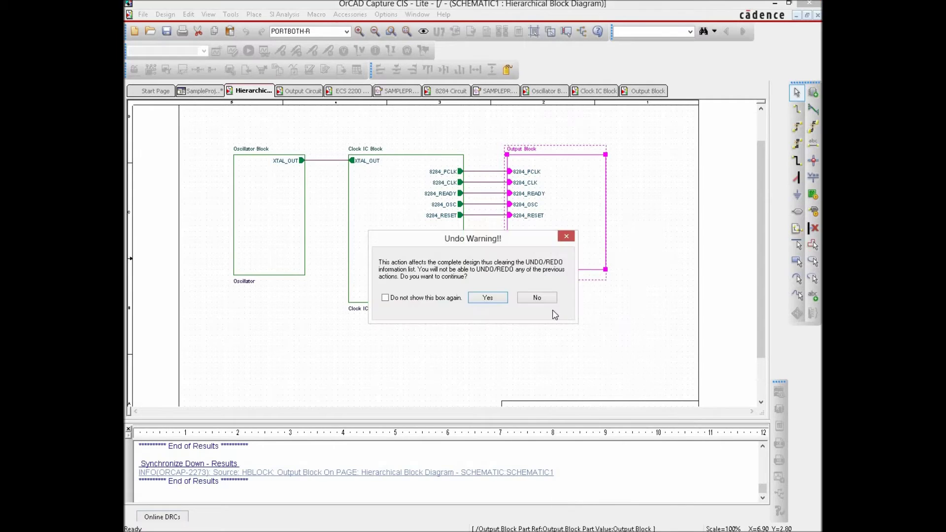
pyautogui.click(487, 300)
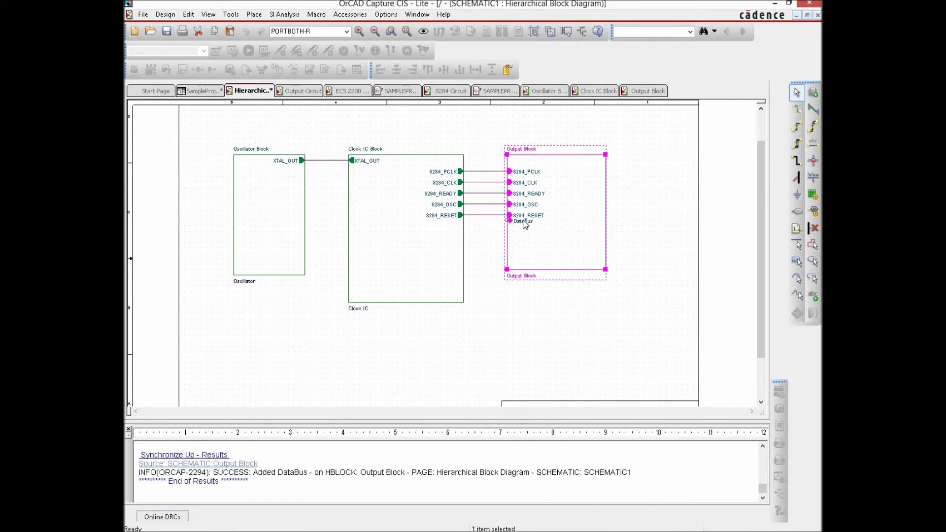
pyautogui.moveTo(525, 224); pyautogui.dragTo(525, 221)
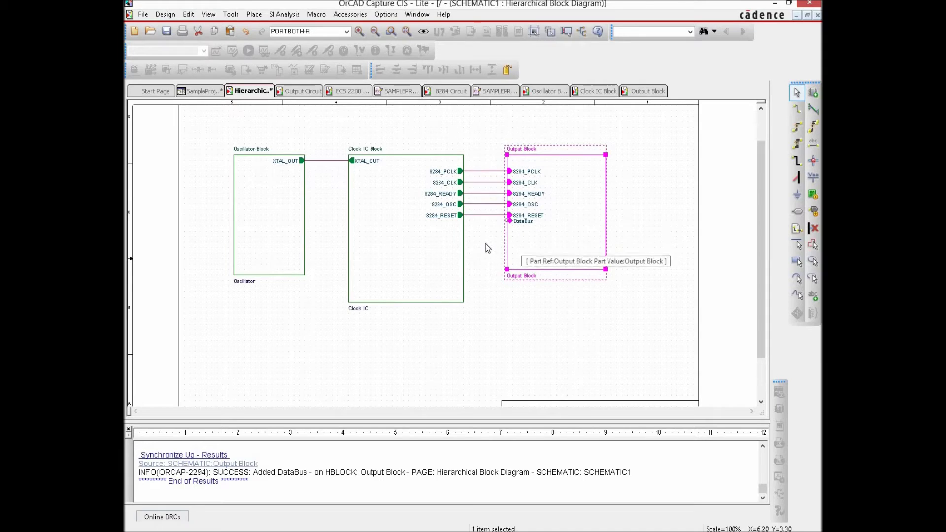
pyautogui.click(512, 223)
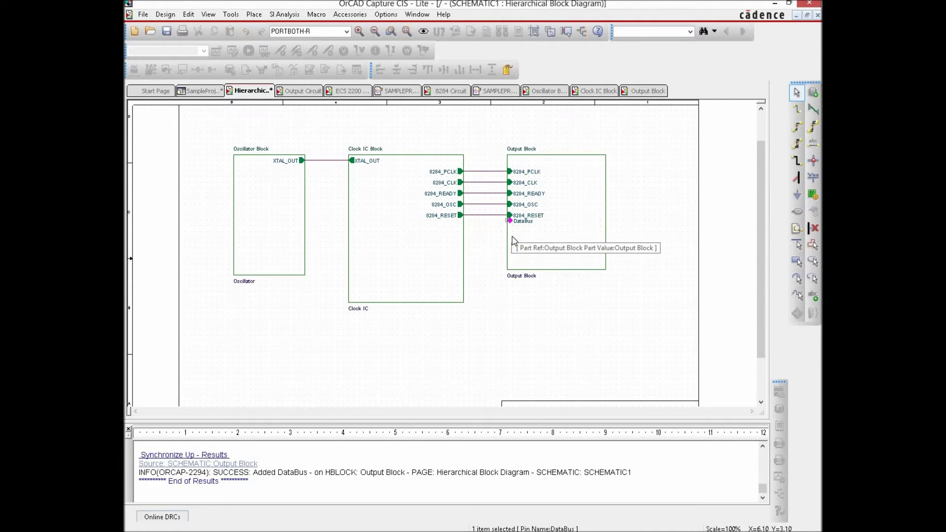
pyautogui.moveTo(512, 240); pyautogui.dragTo(512, 240)
# Step: Synchronize up the Clock IC Block and move its DataBus pin to its right edge, level with the Output Block's DataBus pin
pyautogui.click(402, 242)
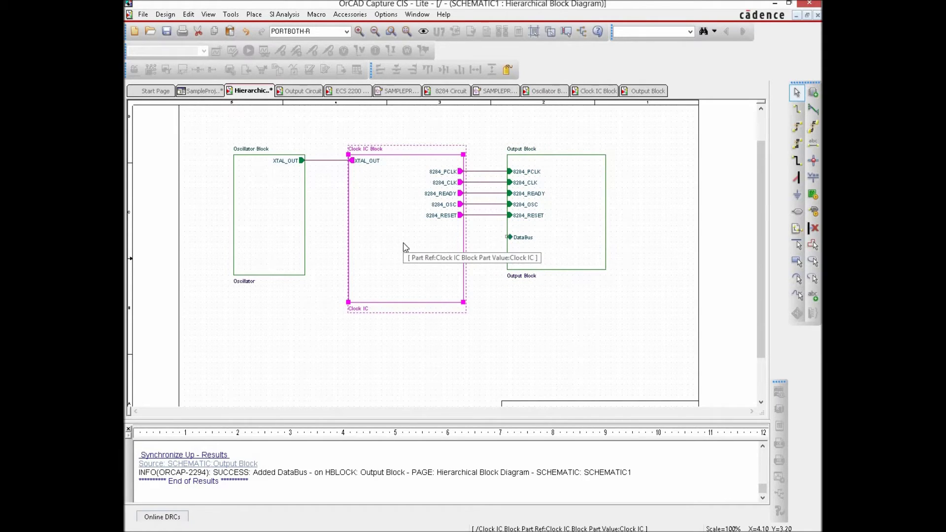
pyautogui.rightClick(402, 242)
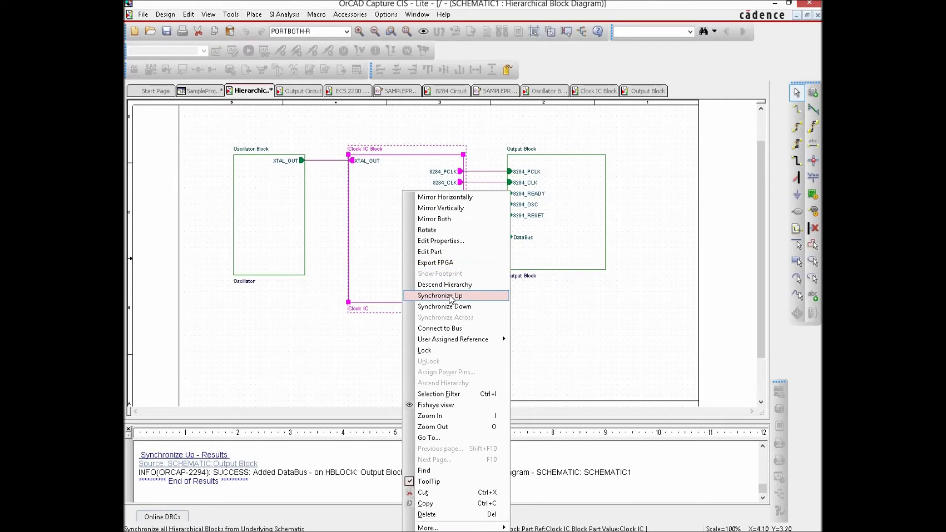
pyautogui.click(450, 295)
pyautogui.click(477, 299)
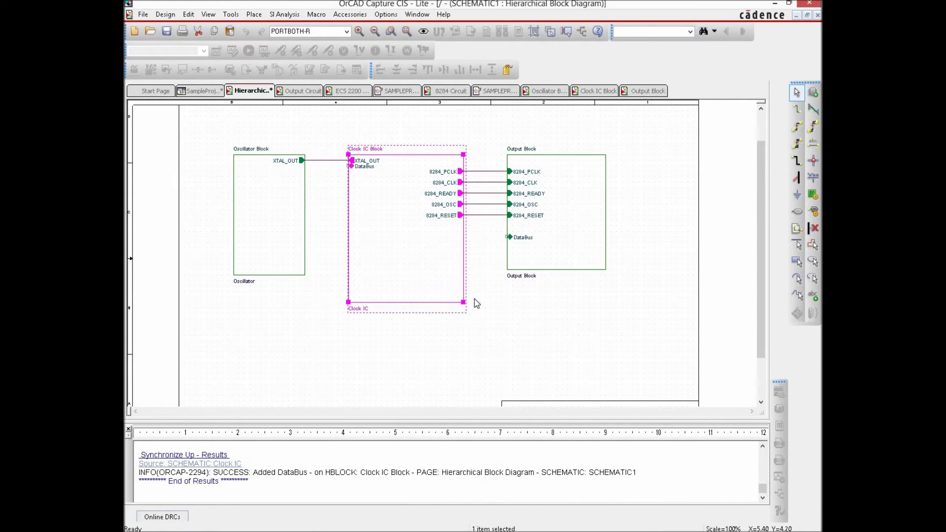
pyautogui.click(351, 166)
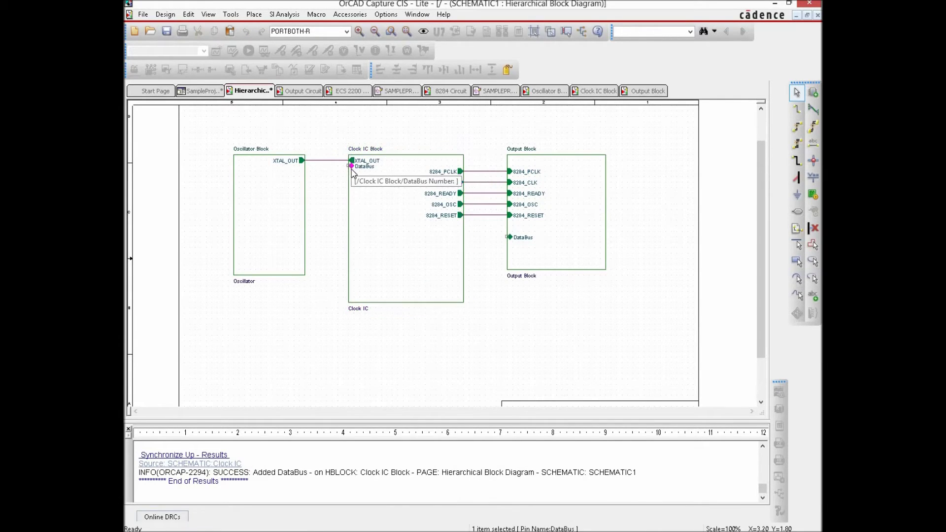
pyautogui.moveTo(423, 225); pyautogui.dragTo(455, 238)
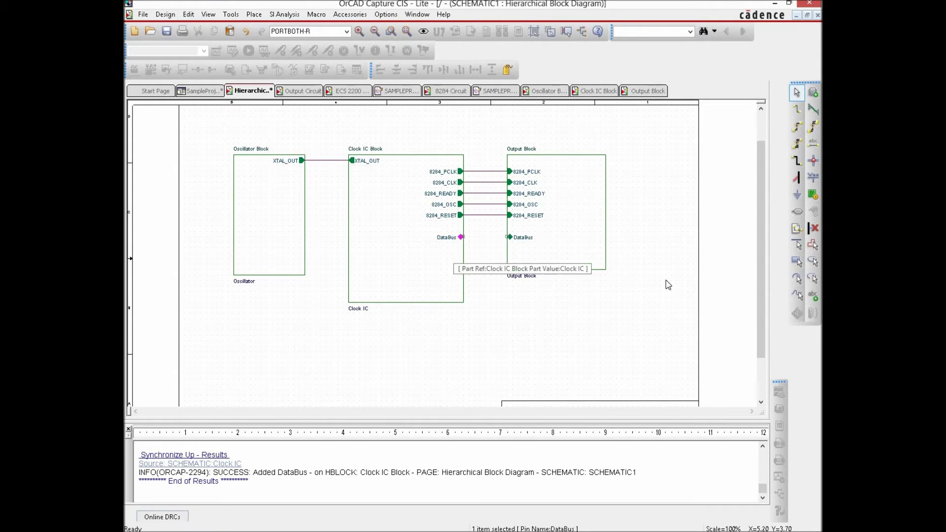
pyautogui.rightClick(667, 246)
pyautogui.click(670, 227)
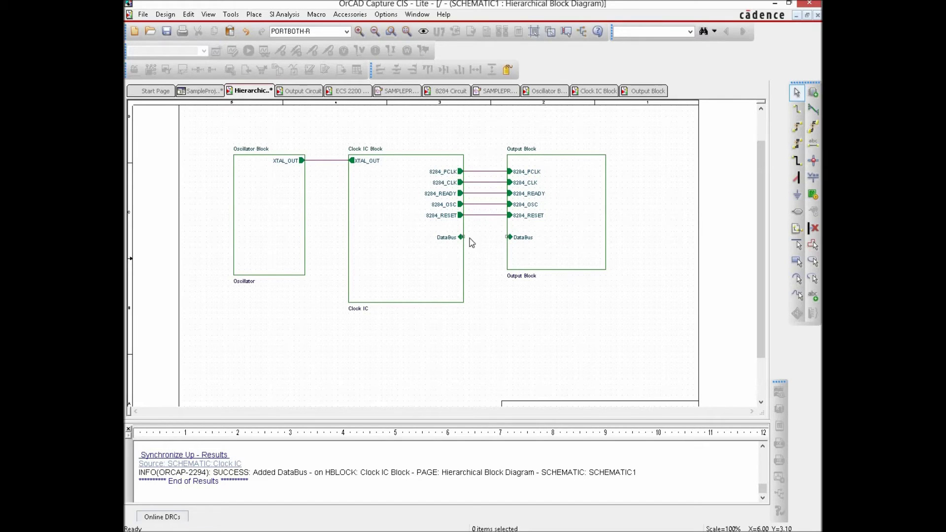
# Step: Try a straight bus between the DataBus pins of the Clock IC Block and the Output Block, and delete it
pyautogui.click(797, 160)
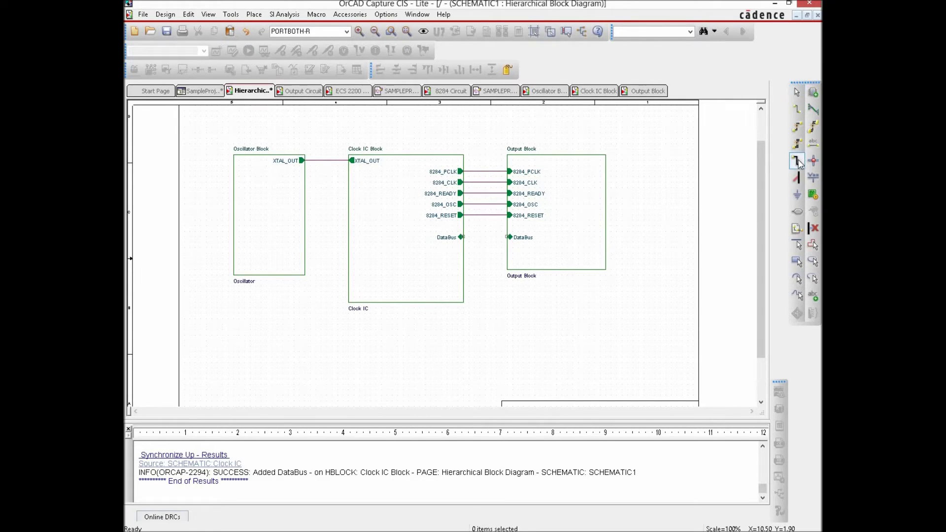
pyautogui.click(465, 237)
pyautogui.click(508, 237)
pyautogui.rightClick(654, 211)
pyautogui.click(663, 217)
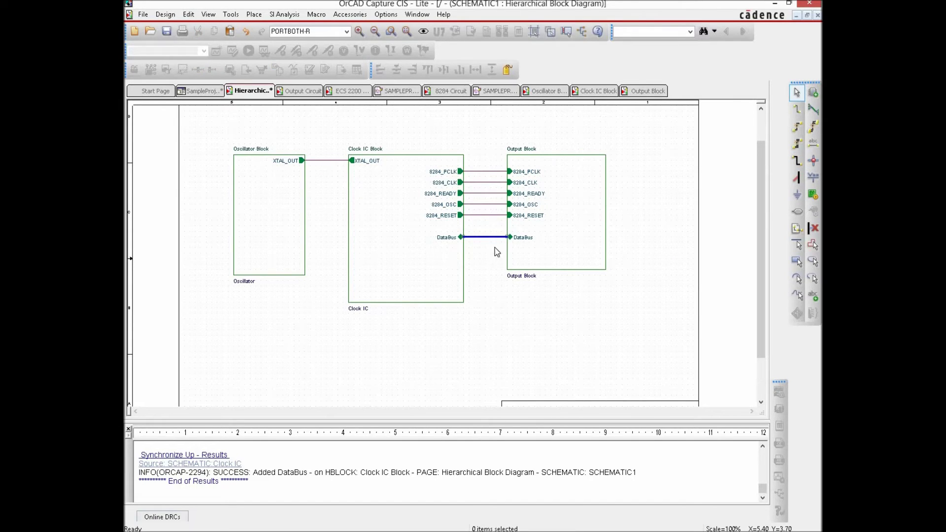
pyautogui.click(480, 237)
pyautogui.press('Delete')
# Step: Place a bus entry on each block's DataBus pin, rotated so that both slope down into the gap between the blocks
pyautogui.click(799, 179)
pyautogui.click(468, 241)
pyautogui.rightClick(481, 255)
pyautogui.click(498, 272)
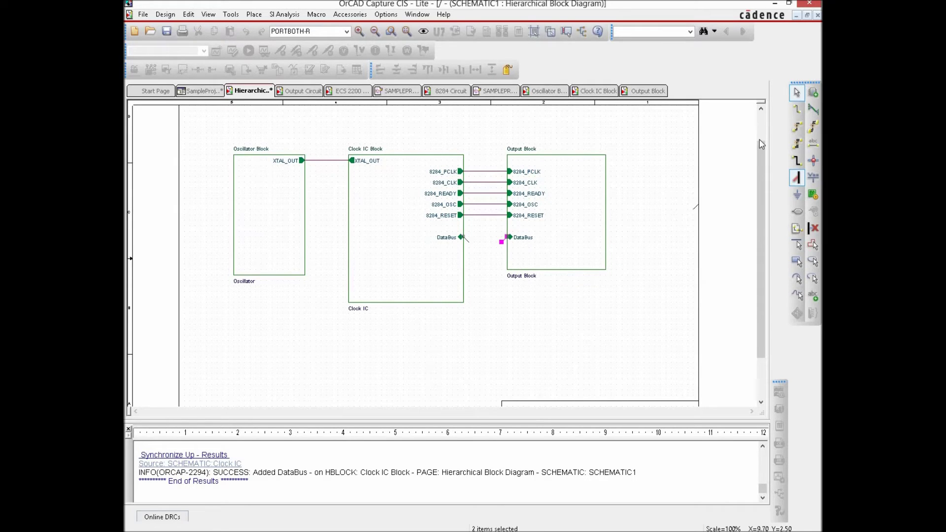
# Step: Draw a horizontal bus between the two bus entries to link the DataBus pins of the Clock IC Block and Output Block
pyautogui.click(796, 160)
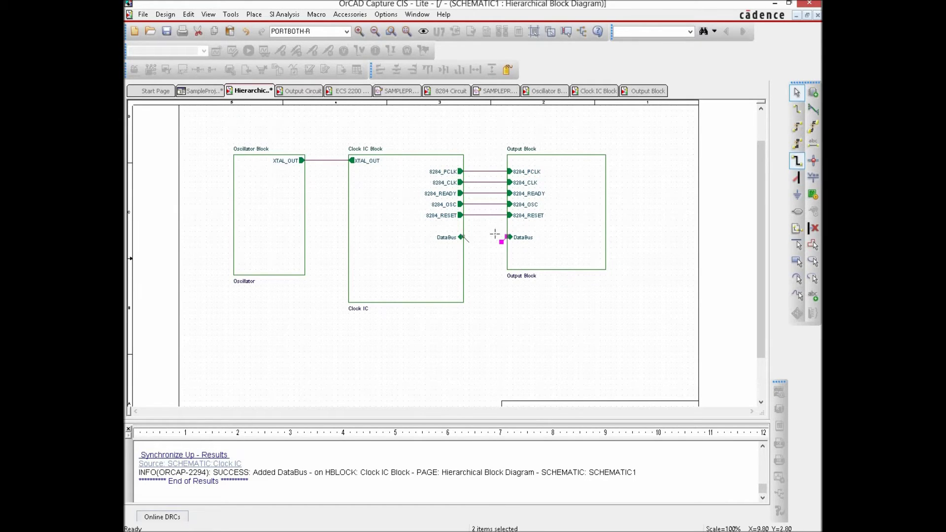
pyautogui.click(497, 241)
pyautogui.click(502, 242)
pyautogui.rightClick(676, 175)
pyautogui.click(690, 182)
pyautogui.click(480, 250)
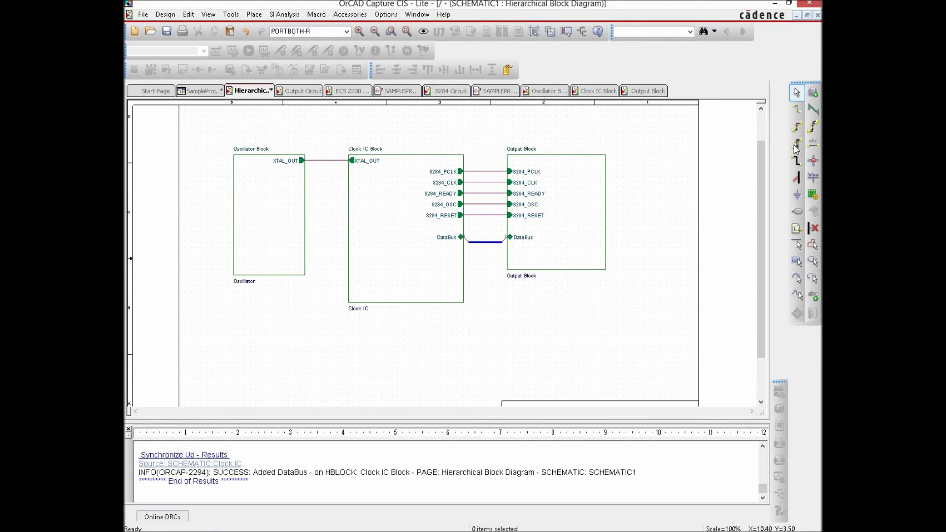
# Step: Delete the bus and both bus entries between the DataBus pins of the Clock IC Block and Output Block
pyautogui.click(467, 241)
pyautogui.click(504, 240)
pyautogui.click(480, 242)
pyautogui.press('Delete')
# Step: Connect the DataBus pins of the Clock IC Block and Output Block with a straight wire
pyautogui.press('w')
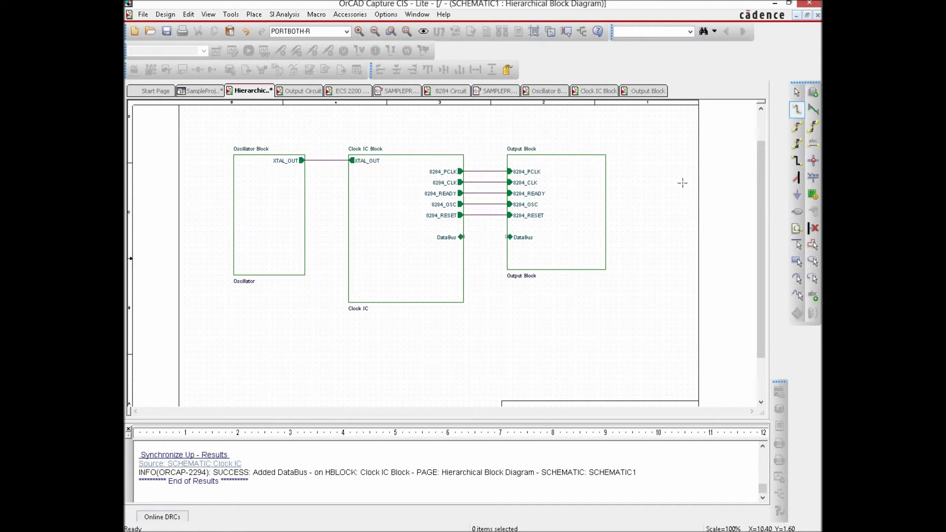
pyautogui.click(508, 237)
pyautogui.press('Escape')
pyautogui.rightClick(640, 205)
pyautogui.click(645, 207)
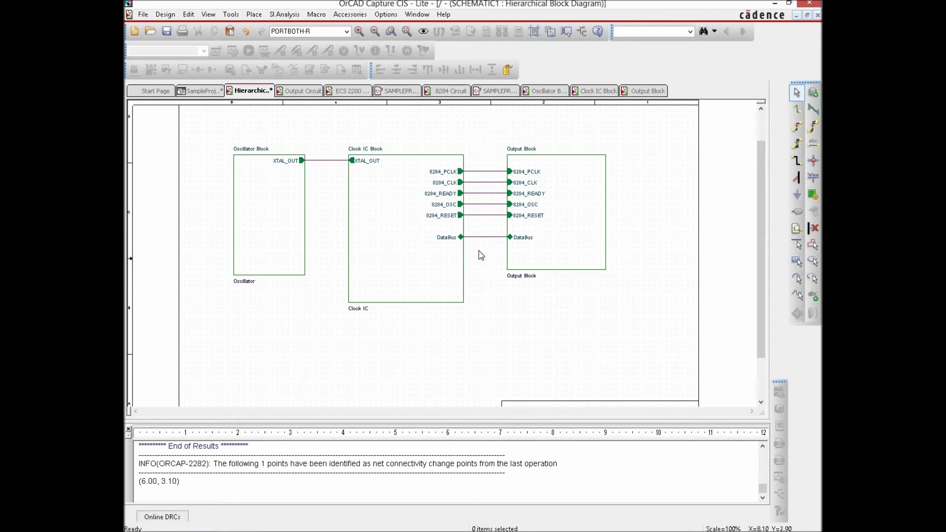
# Step: Place an Output hierarchical pin named AD[0..3] with Bus width on the Clock IC Block's right edge, below DataBus
pyautogui.click(442, 262)
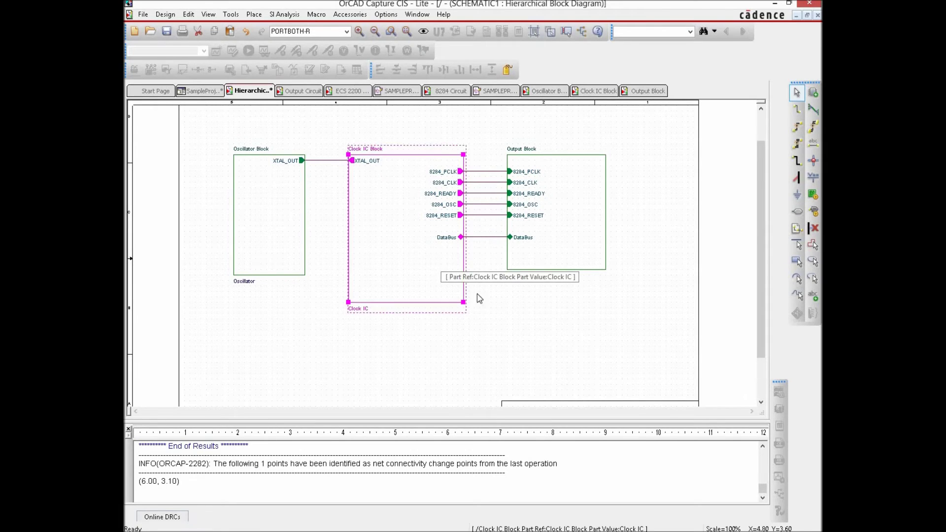
pyautogui.click(814, 212)
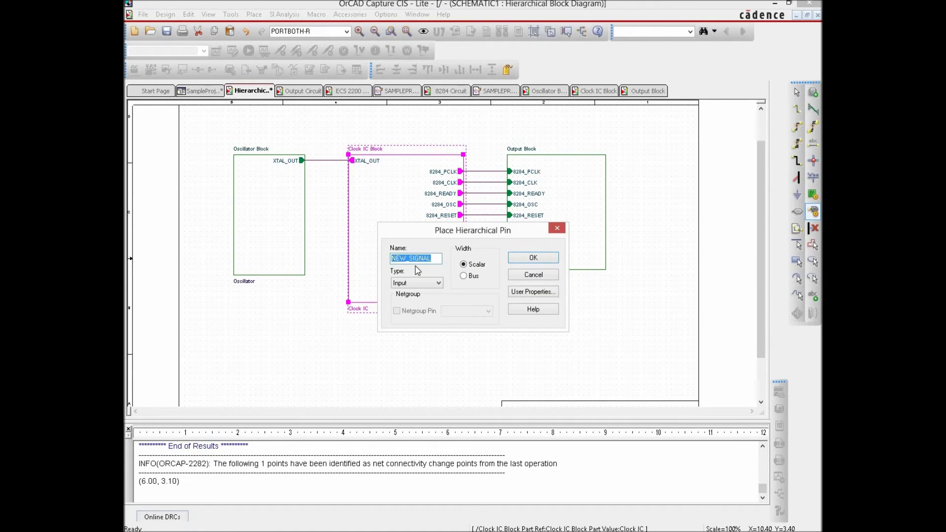
pyautogui.press('BackSpace')
pyautogui.write('A')
pyautogui.click(435, 284)
pyautogui.click(409, 328)
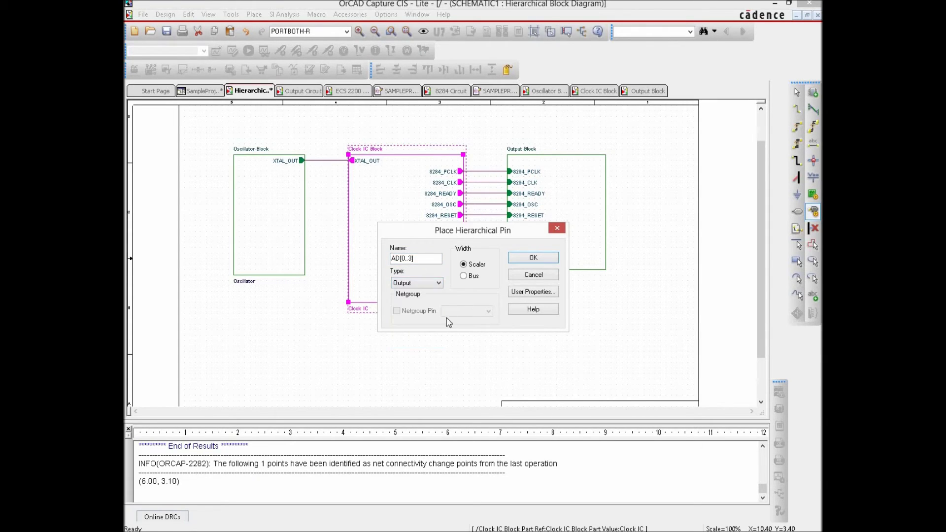
pyautogui.click(534, 258)
pyautogui.click(461, 259)
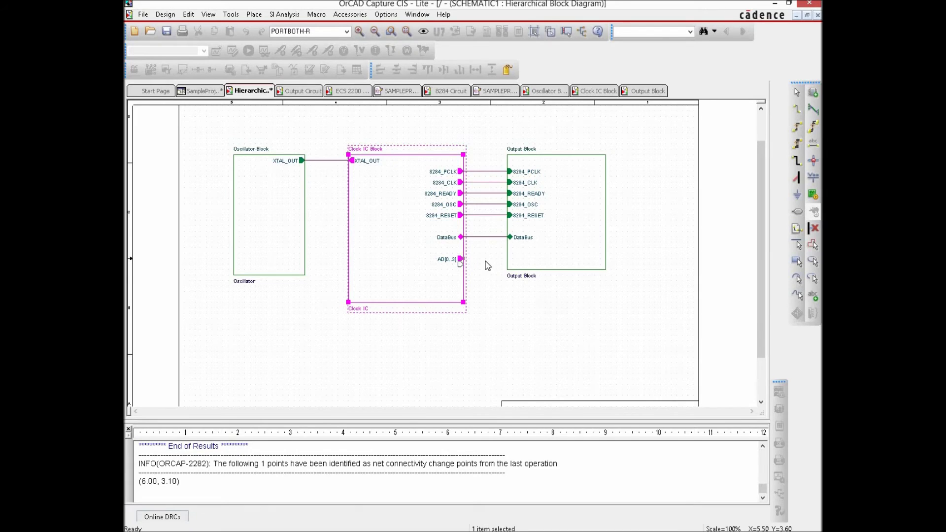
pyautogui.rightClick(605, 290)
pyautogui.click(636, 296)
# Step: Place an Input hierarchical pin AD[0..3] with Bus width on the Output Block's left edge, level with the Clock IC Block's AD[0..3] pin
pyautogui.click(812, 212)
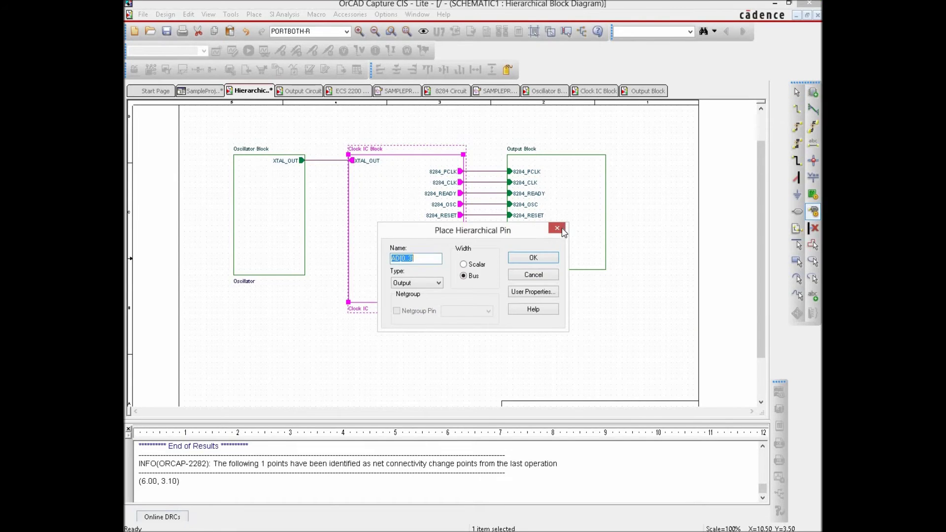
pyautogui.click(557, 229)
pyautogui.click(602, 260)
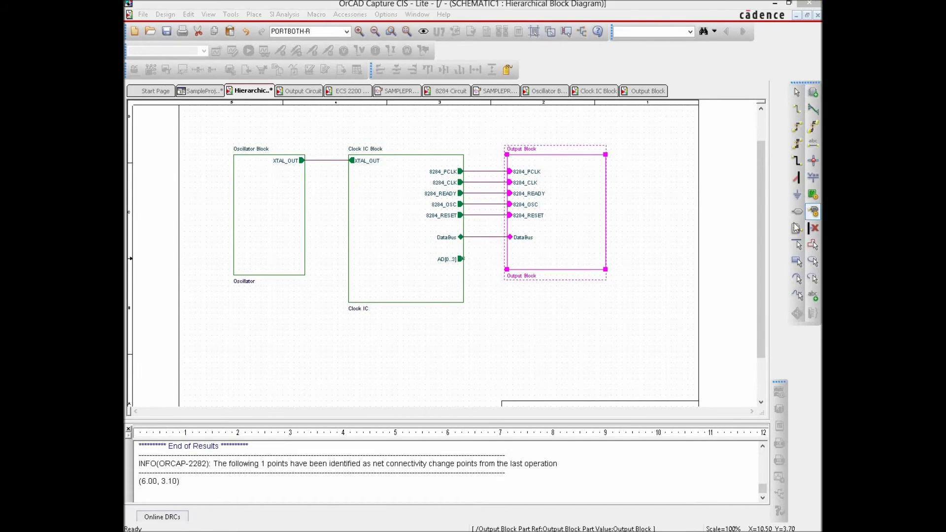
pyautogui.click(813, 212)
pyautogui.click(419, 284)
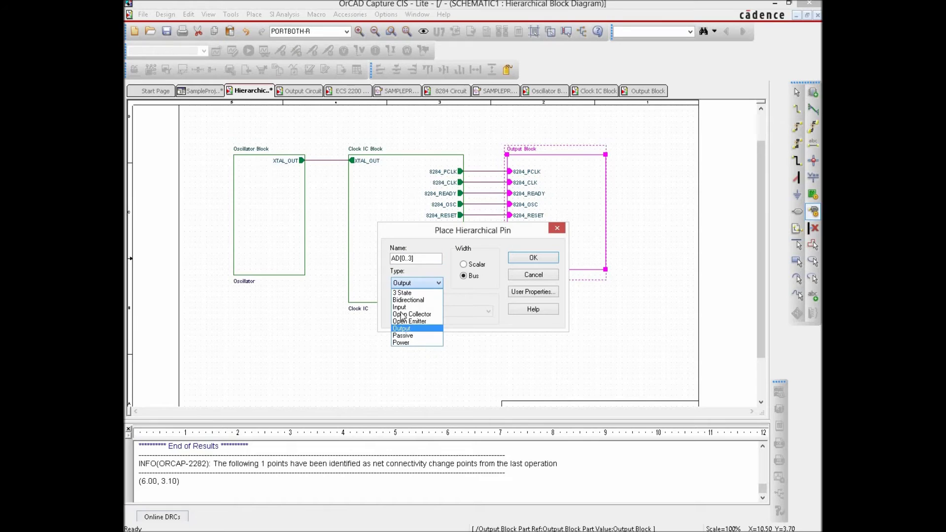
pyautogui.click(407, 301)
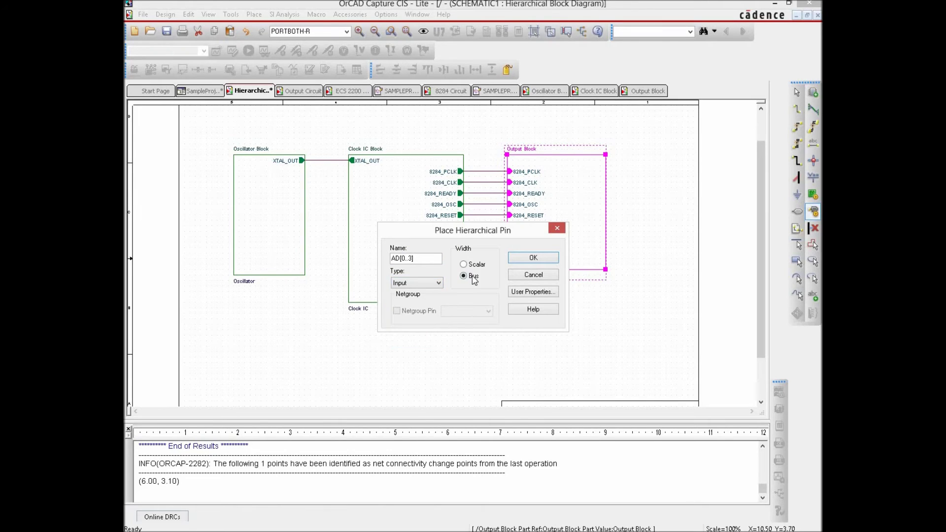
pyautogui.click(534, 258)
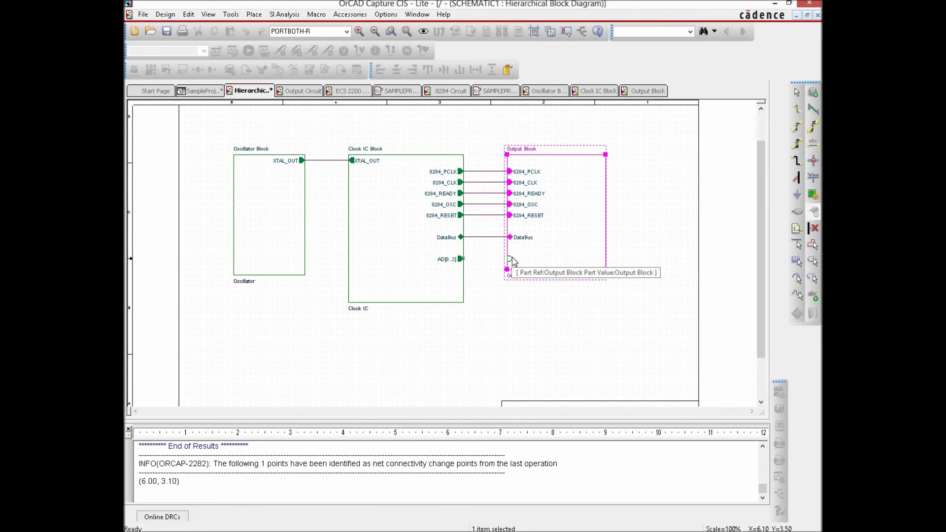
pyautogui.click(511, 260)
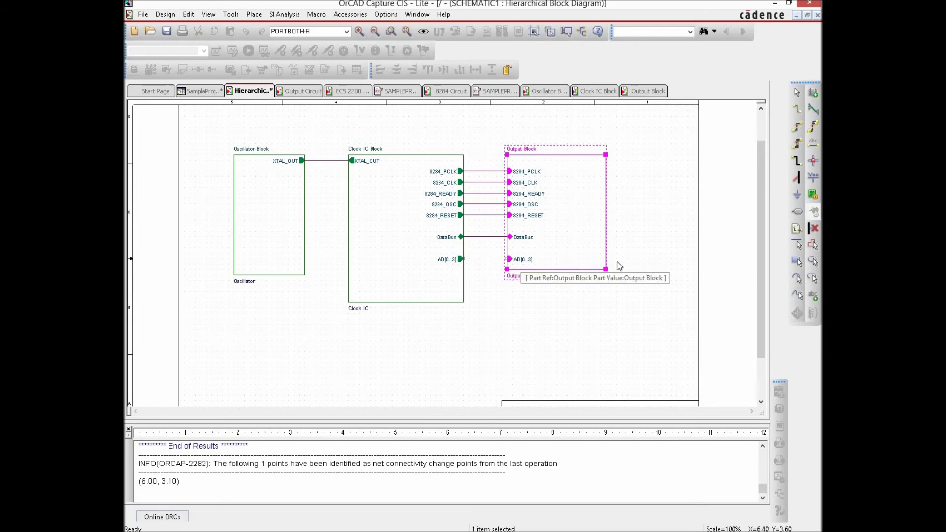
pyautogui.rightClick(673, 237)
pyautogui.click(690, 243)
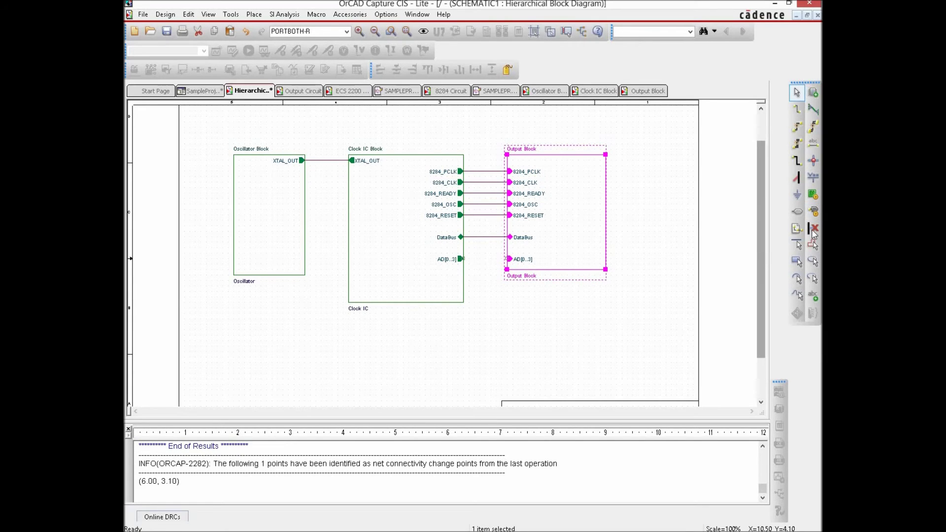
# Step: Try a plain wire between the AD[0..3] pins of the Clock IC Block and Output Block, and delete it
pyautogui.press('w')
pyautogui.click(462, 259)
pyautogui.click(506, 258)
pyautogui.click(507, 257)
pyautogui.rightClick(669, 238)
pyautogui.press('Escape')
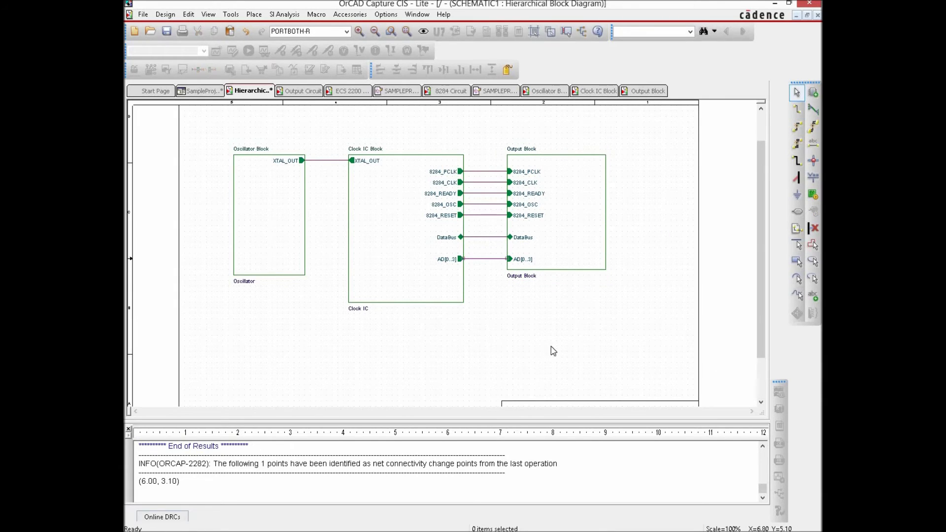
pyautogui.click(481, 258)
pyautogui.press('Delete')
# Step: Draw a straight bus between the AD[0..3] pins of the Clock IC Block and Output Block
pyautogui.click(798, 163)
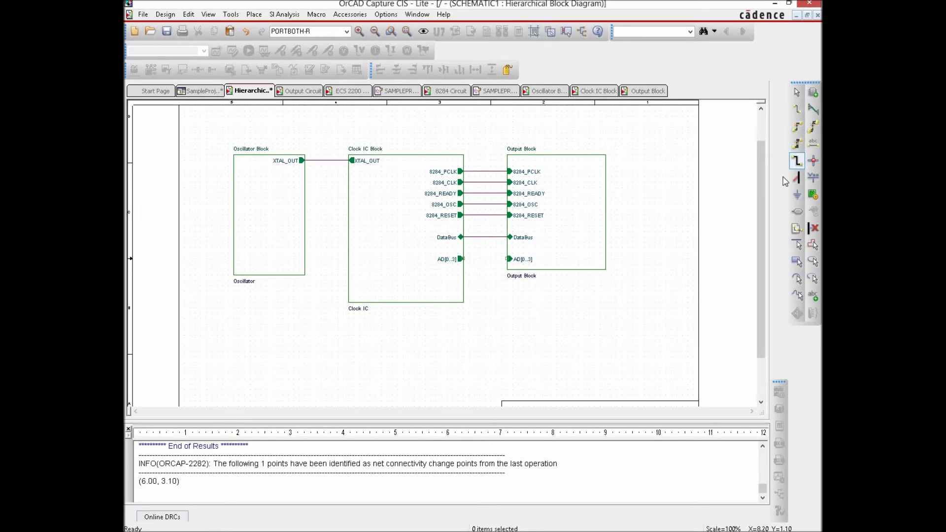
pyautogui.click(463, 259)
pyautogui.click(508, 259)
pyautogui.rightClick(666, 216)
pyautogui.click(683, 223)
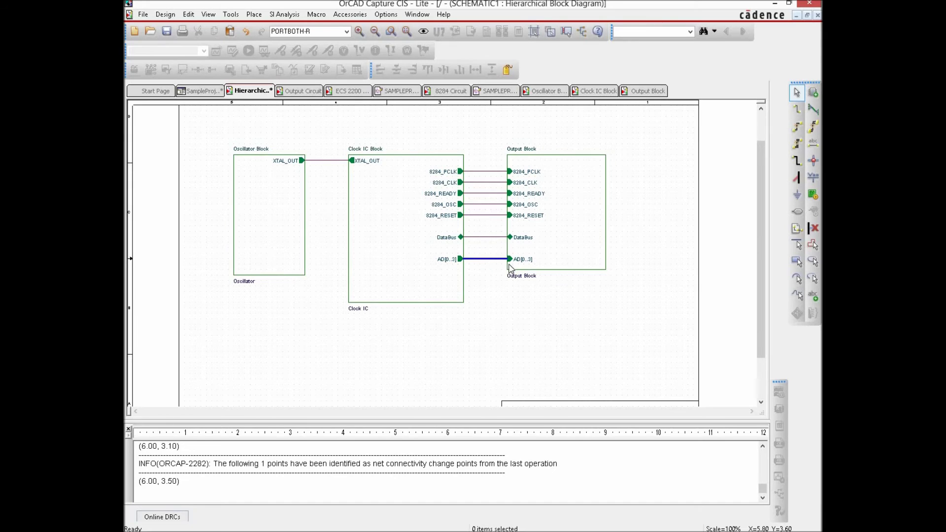
# Step: Synchronize down the Clock IC Block to add the AD[0..3] port to its 8284 Circuit page
pyautogui.click(403, 263)
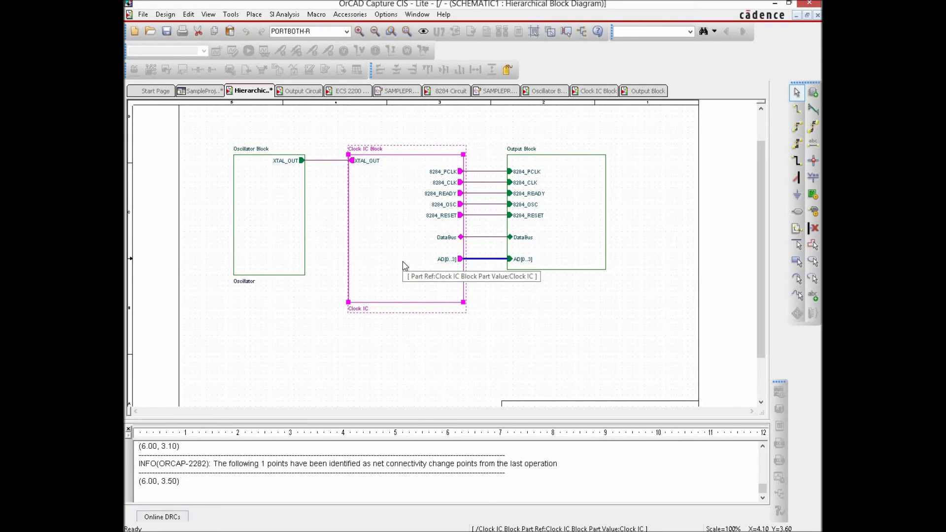
pyautogui.rightClick(403, 264)
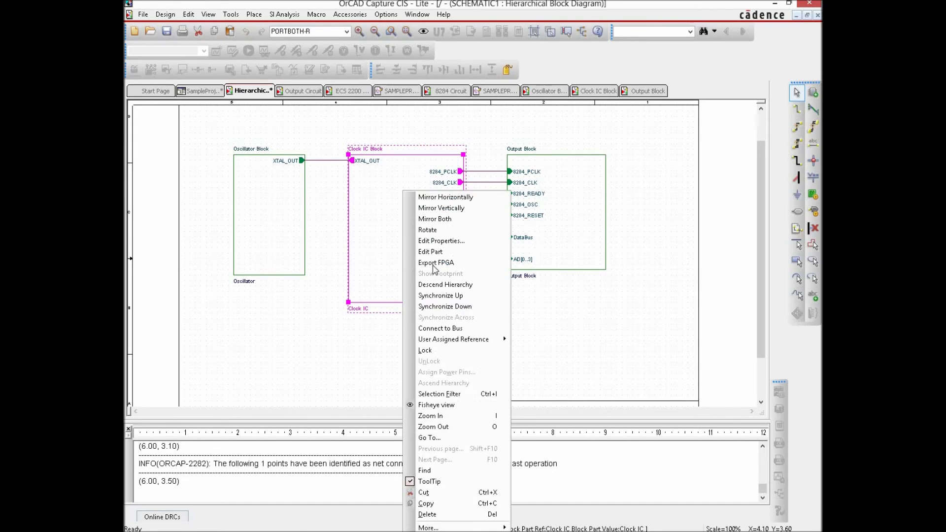
pyautogui.click(445, 306)
pyautogui.click(474, 297)
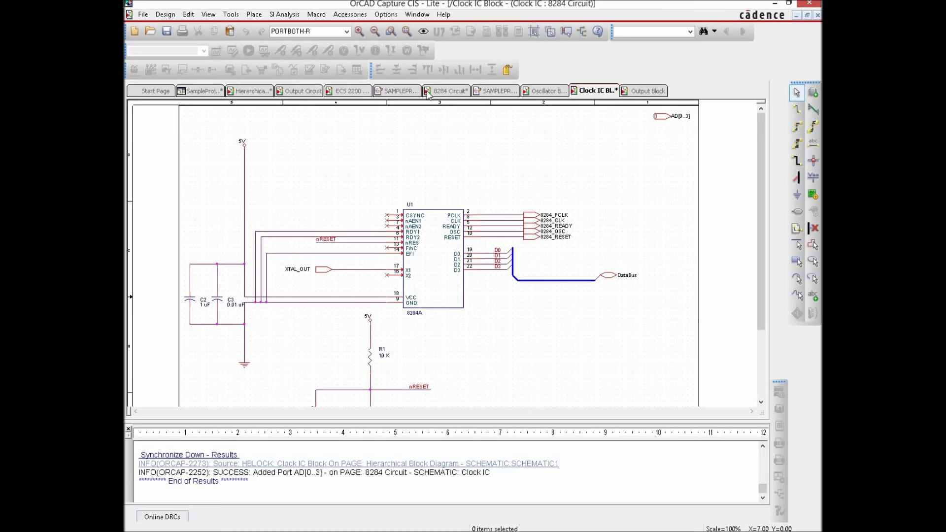
# Step: Return to the hierarchical block diagram and synchronize down the Output Block to add the AD[0..3] port to its circuit page
pyautogui.click(251, 90)
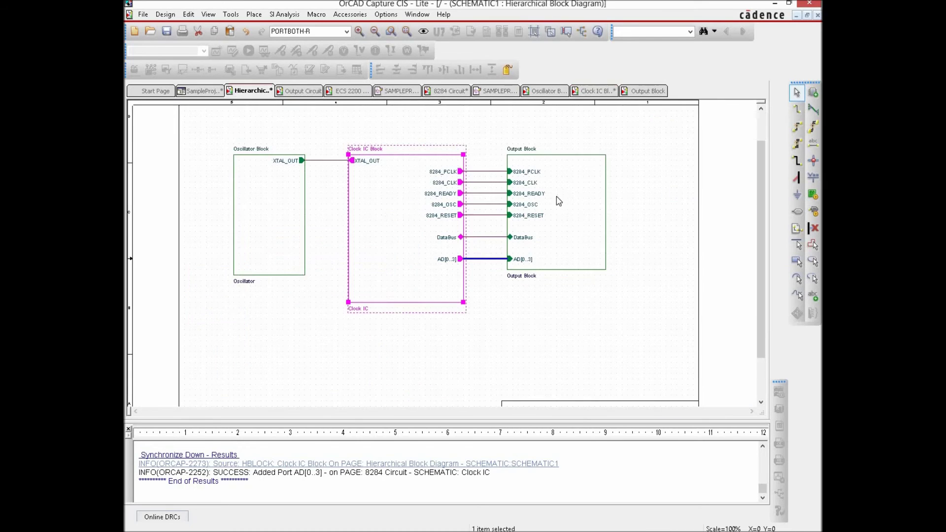
pyautogui.rightClick(556, 220)
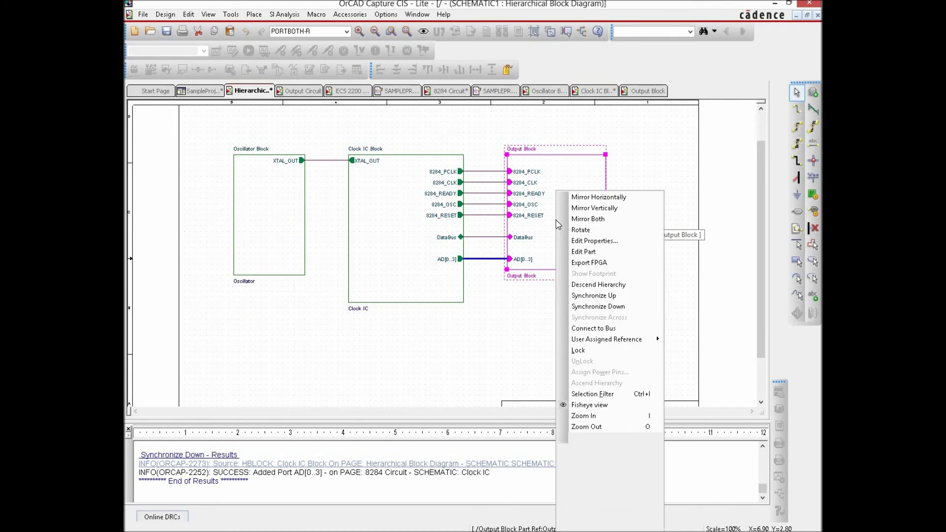
pyautogui.click(597, 306)
pyautogui.click(496, 300)
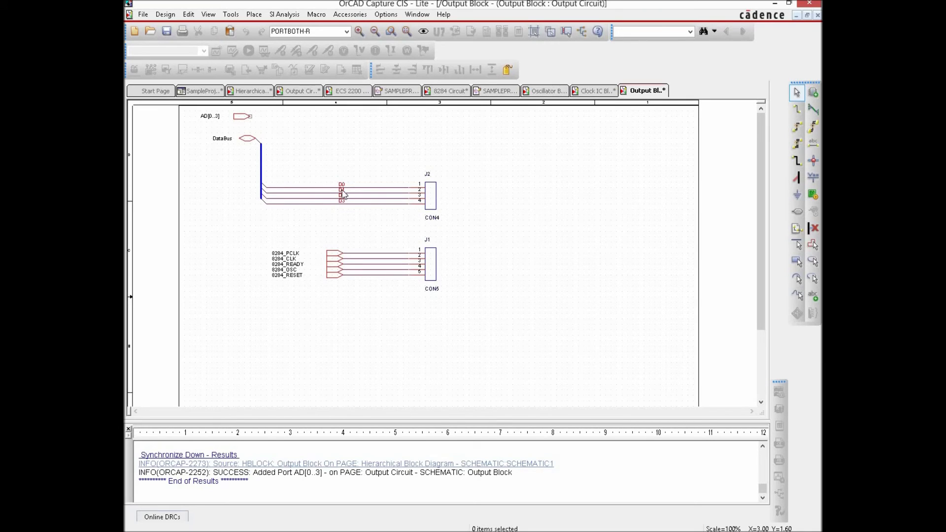
# Step: Delete the D0–D3 wires, the vertical bus and all bus entries between the DataBus port and connector J2
pyautogui.moveTo(360, 227); pyautogui.dragTo(305, 170)
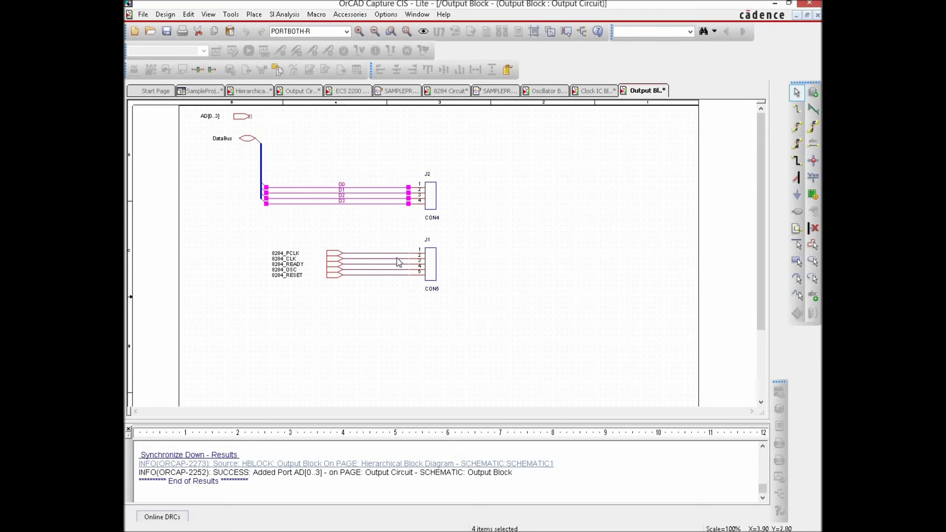
pyautogui.press('Delete')
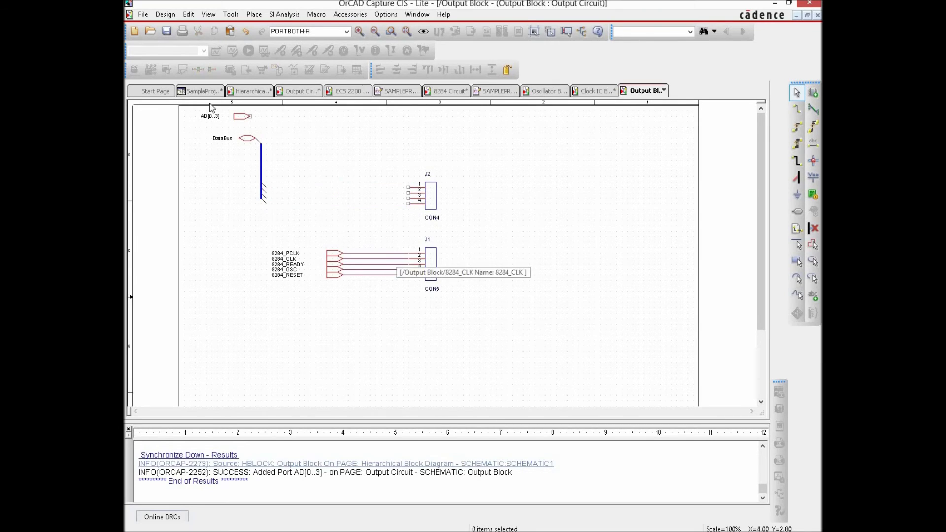
pyautogui.click(262, 160)
pyautogui.press('Delete')
pyautogui.moveTo(282, 210); pyautogui.dragTo(255, 131)
pyautogui.press('Delete')
# Step: Move the AD[0..3] port right toward connector J2 and place a bus entry sloping down from its pin
pyautogui.moveTo(242, 118); pyautogui.dragTo(323, 118)
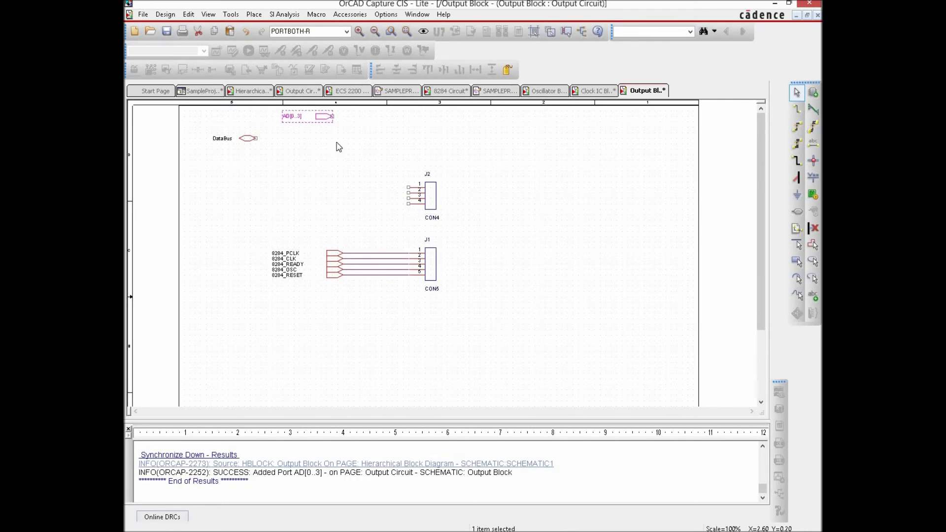
pyautogui.click(798, 182)
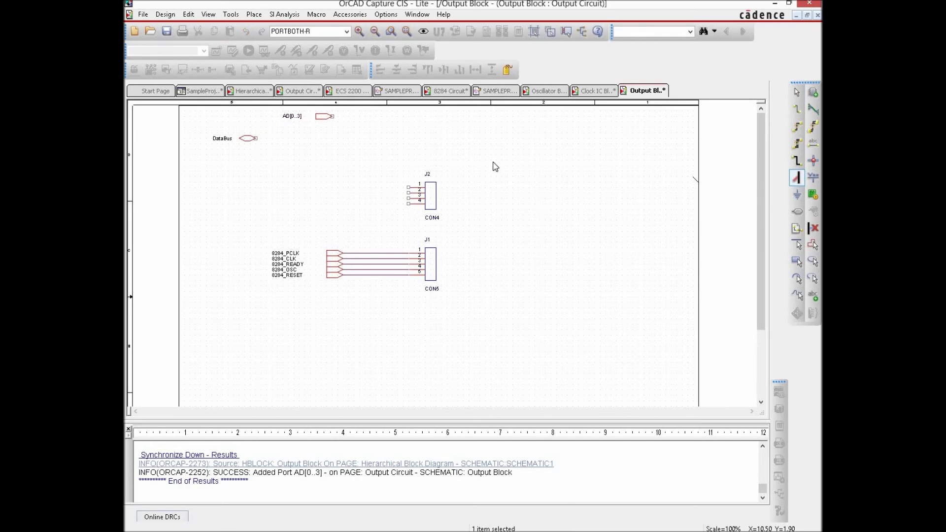
pyautogui.doubleClick(338, 121)
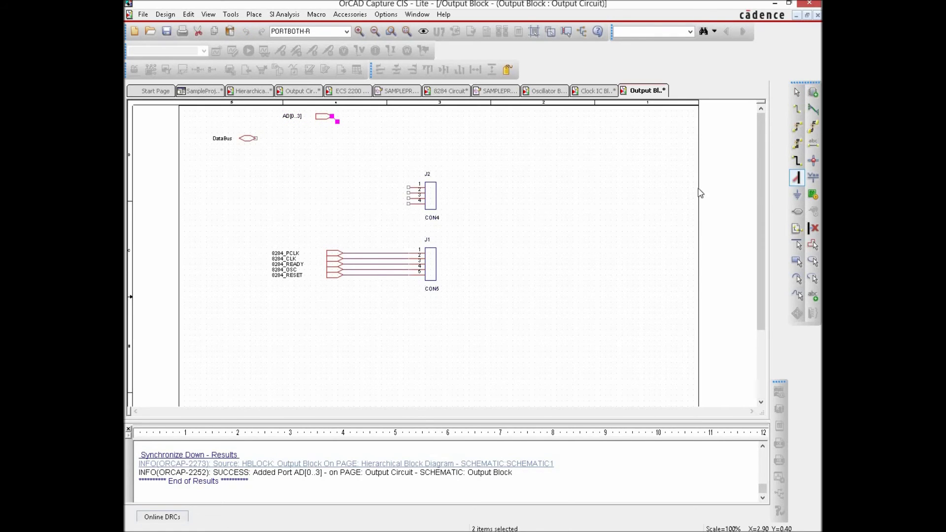
# Step: Draw a vertical bus from the AD[0..3] port's bus entry down to just below the level of J2's pins
pyautogui.click(797, 143)
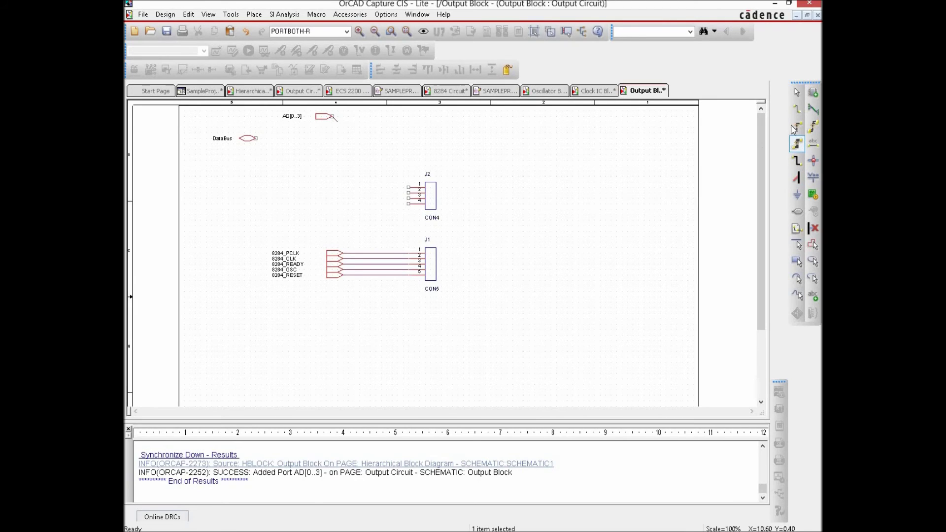
pyautogui.click(796, 162)
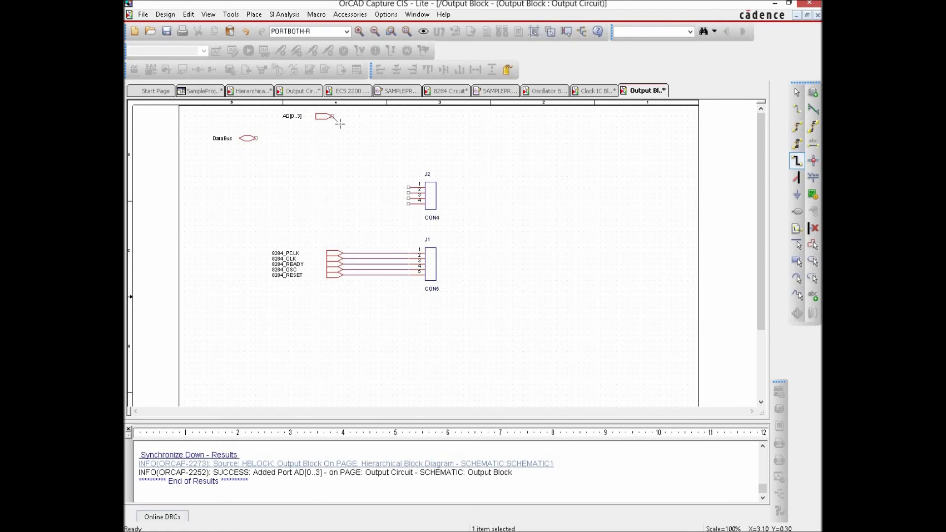
pyautogui.click(337, 119)
pyautogui.doubleClick(337, 216)
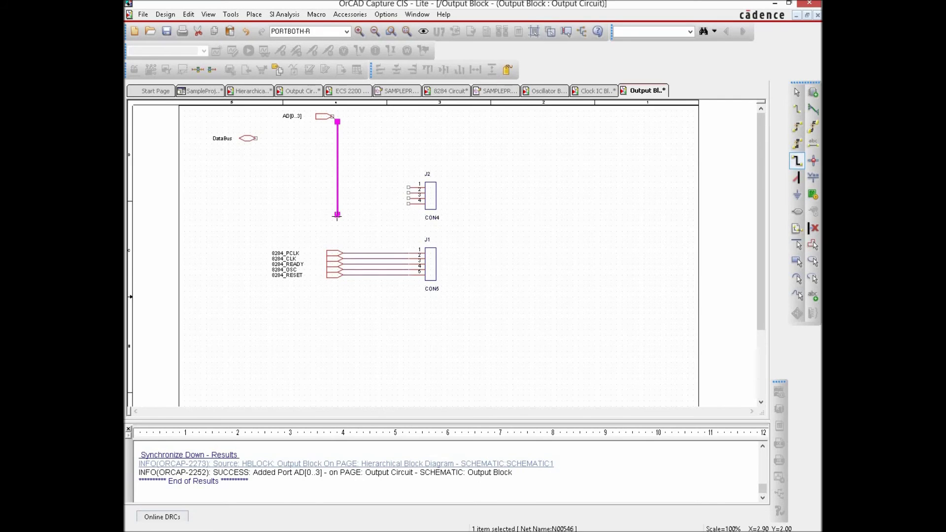
# Step: Auto-connect J2 pins 1–4 to the vertical bus with the net names AD[0..3]
pyautogui.click(798, 143)
pyautogui.click(410, 188)
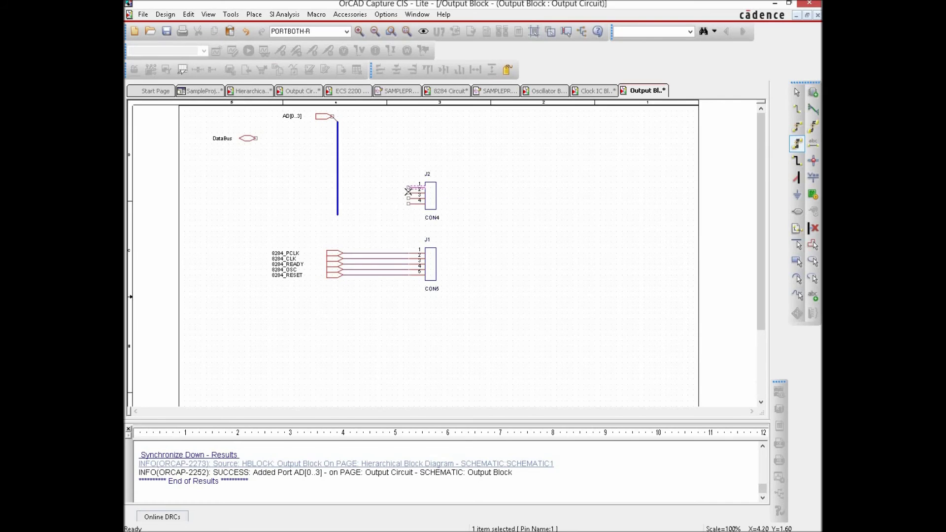
pyautogui.click(409, 191)
pyautogui.click(409, 195)
pyautogui.click(409, 201)
pyautogui.click(338, 195)
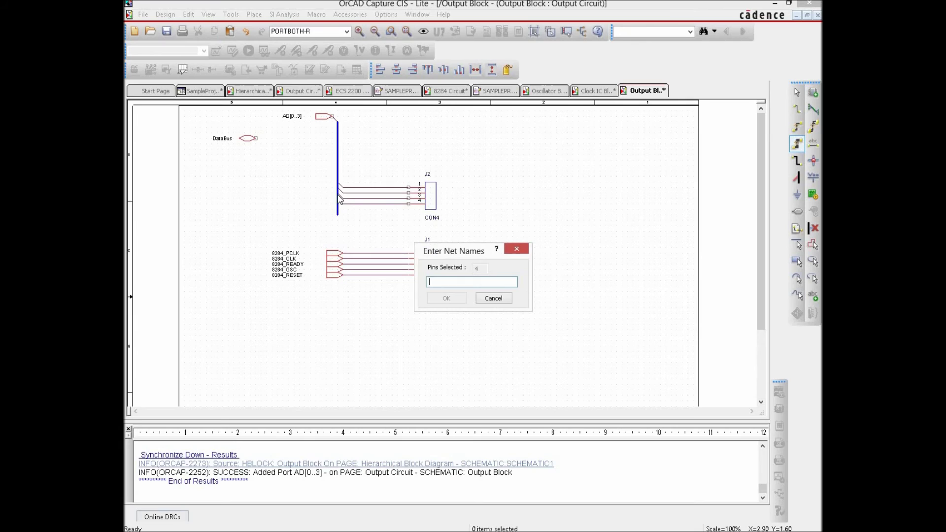
pyautogui.write('AD[0..3')
pyautogui.press('Return')
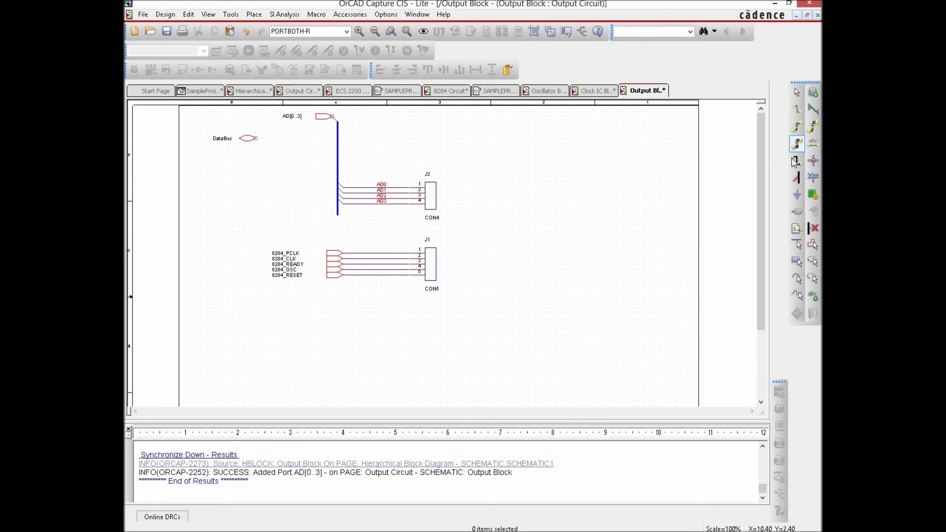
# Step: Delete the surplus bus segment below the last bus entry, and select the AD[0..3] port
pyautogui.click(797, 92)
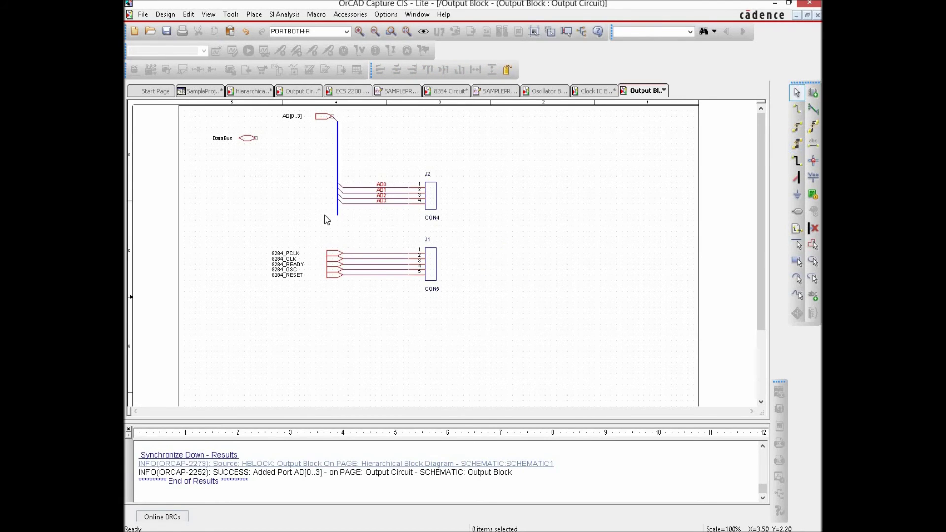
pyautogui.click(337, 211)
pyautogui.press('Delete')
pyautogui.click(330, 119)
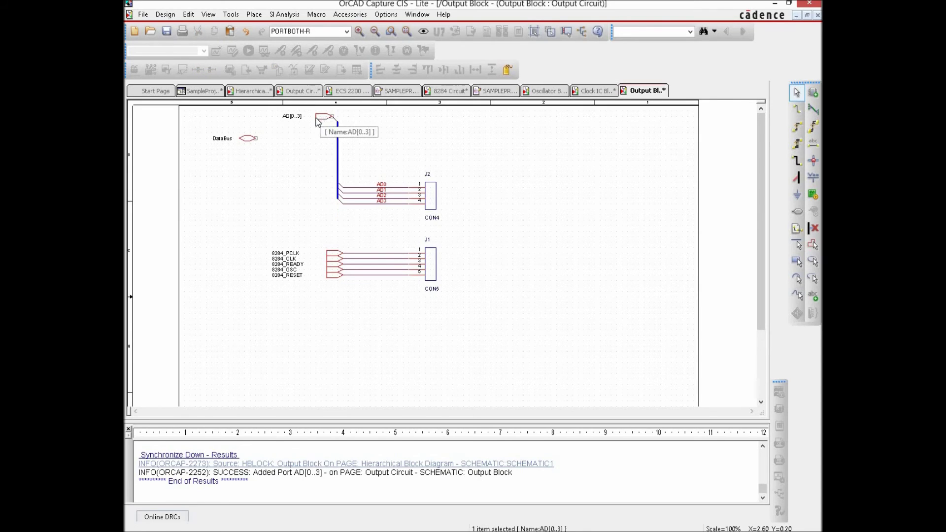
# Step: Move the AD[0..3] port left, leaving a short gap between its pin and the bus entry
pyautogui.click(337, 119)
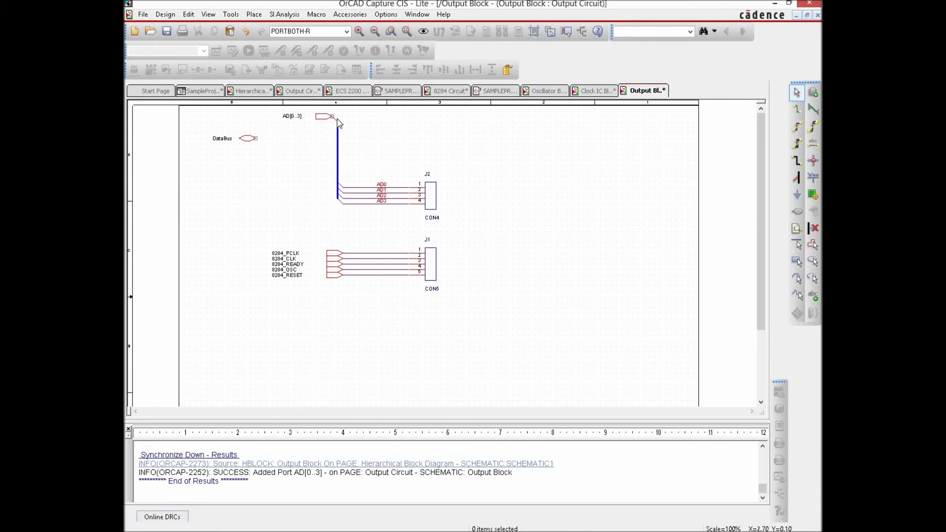
pyautogui.moveTo(320, 120); pyautogui.dragTo(303, 120)
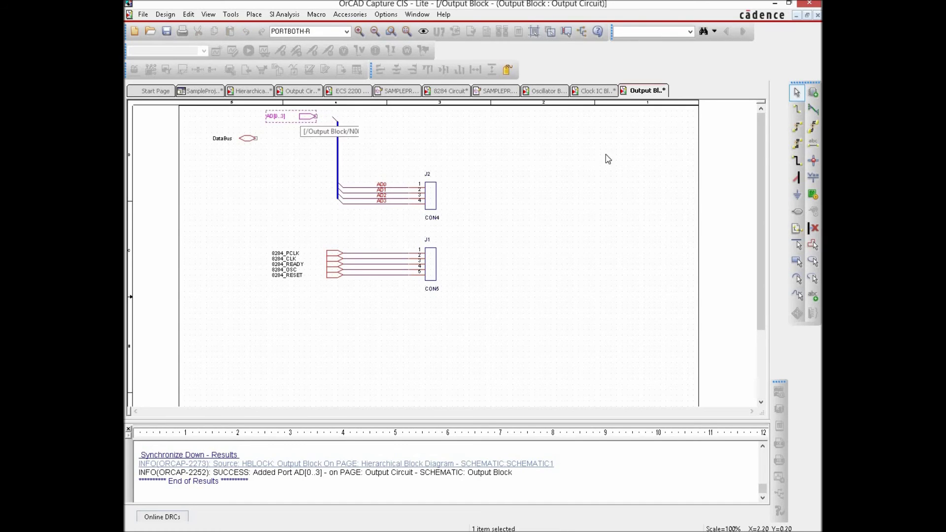
pyautogui.click(796, 109)
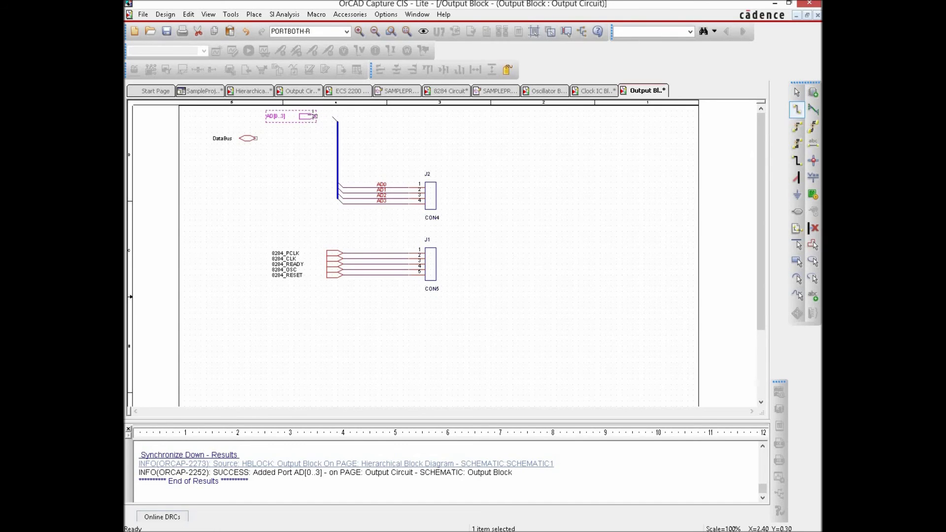
pyautogui.click(328, 115)
pyautogui.click(331, 116)
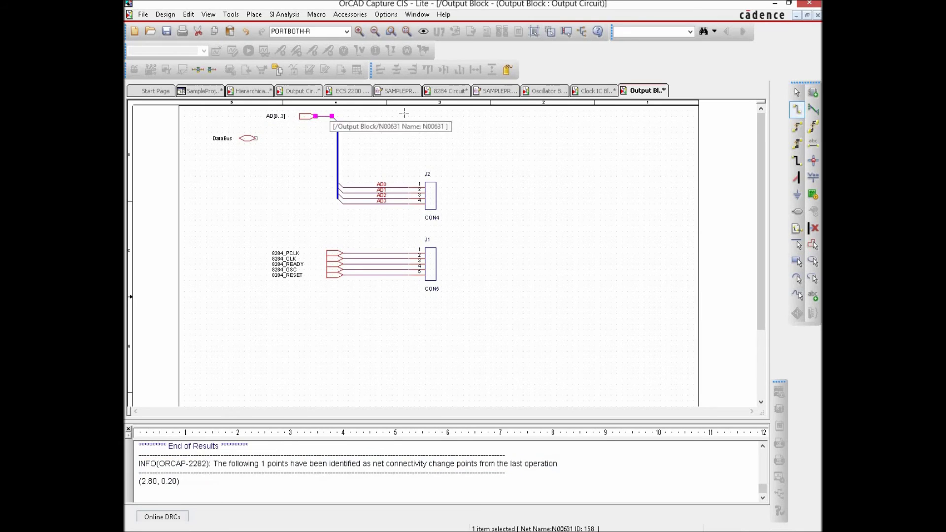
pyautogui.rightClick(401, 125)
pyautogui.click(417, 130)
pyautogui.click(319, 118)
pyautogui.press('Delete')
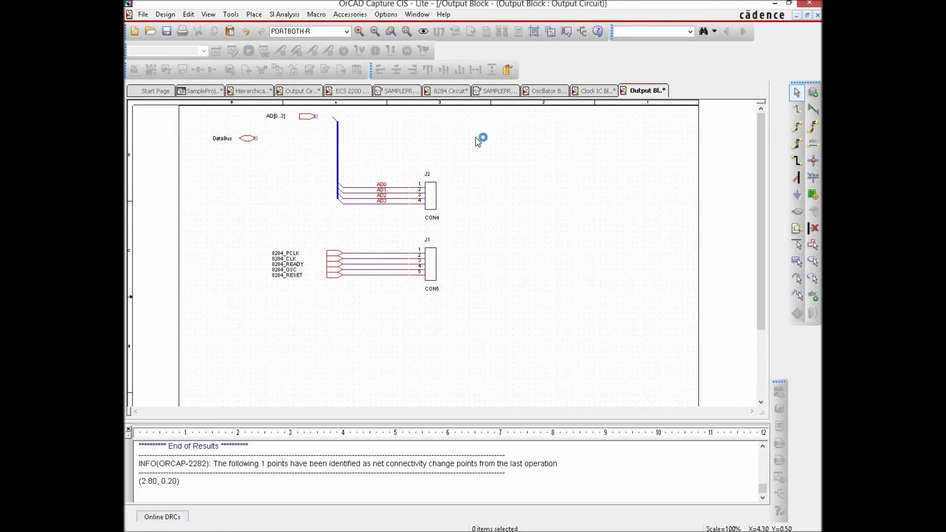
# Step: Draw a short horizontal bus from the AD[0..3] port's pin to the upper end of the bus entry
pyautogui.click(797, 160)
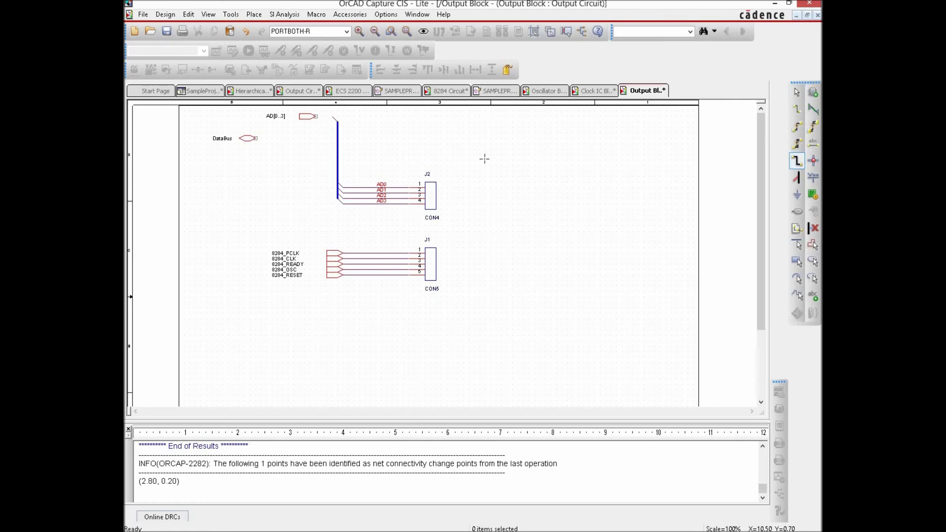
pyautogui.click(314, 116)
pyautogui.click(333, 116)
pyautogui.rightClick(397, 124)
pyautogui.click(409, 129)
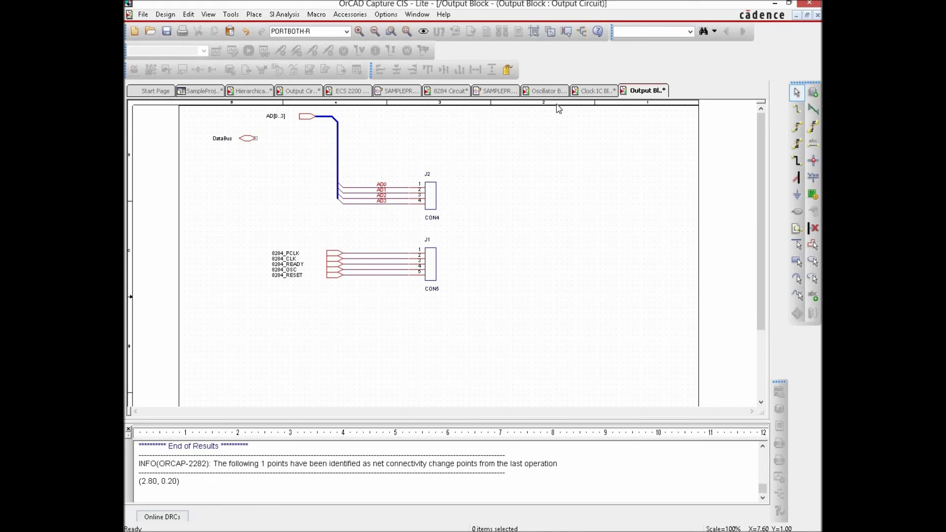
# Step: On the Clock IC Block page, delete the D0–D3 wires, bus entries and bus linking U1 to the DataBus port
pyautogui.click(586, 93)
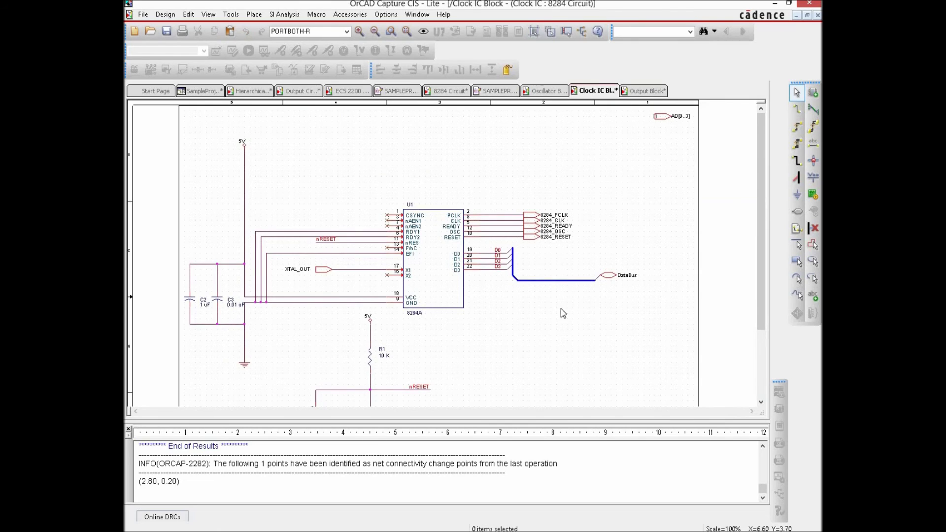
pyautogui.moveTo(486, 242); pyautogui.dragTo(649, 311)
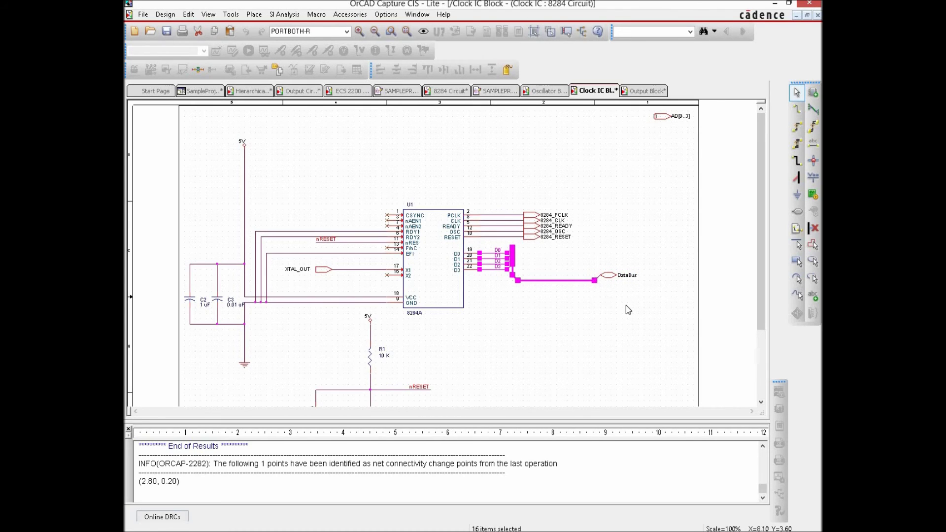
pyautogui.press('Delete')
pyautogui.click(597, 279)
pyautogui.press('Delete')
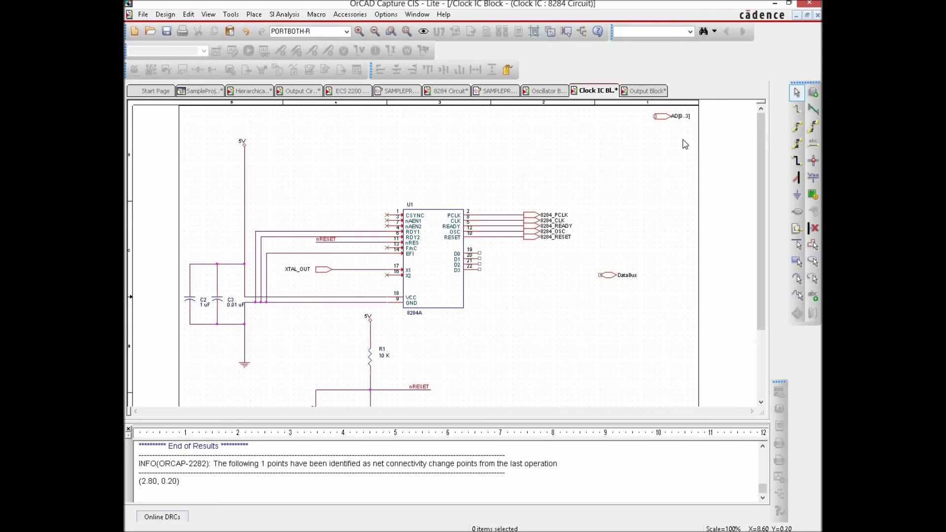
# Step: Move the AD[0..3] port below the DataBus port and draw a horizontal bus leftward from its pin
pyautogui.moveTo(665, 118); pyautogui.dragTo(604, 323)
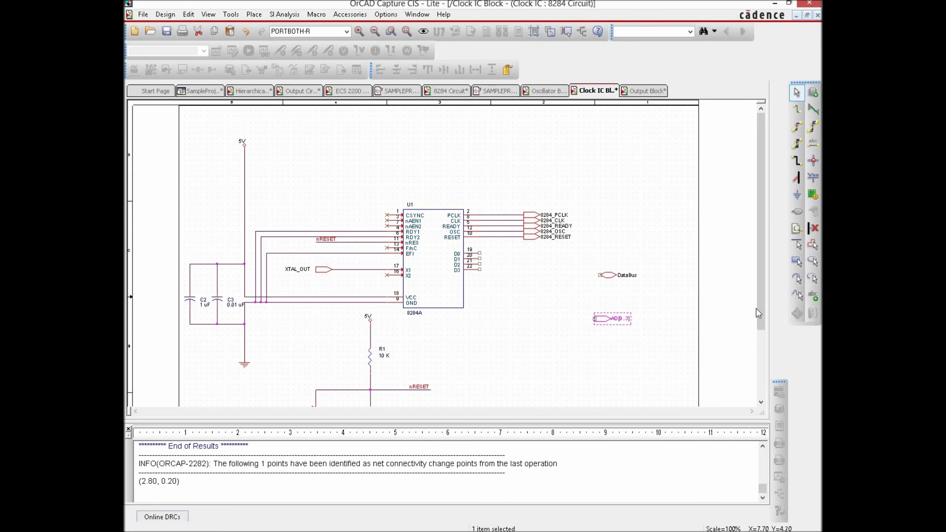
pyautogui.click(798, 163)
pyautogui.click(593, 319)
pyautogui.doubleClick(524, 317)
pyautogui.press('Escape')
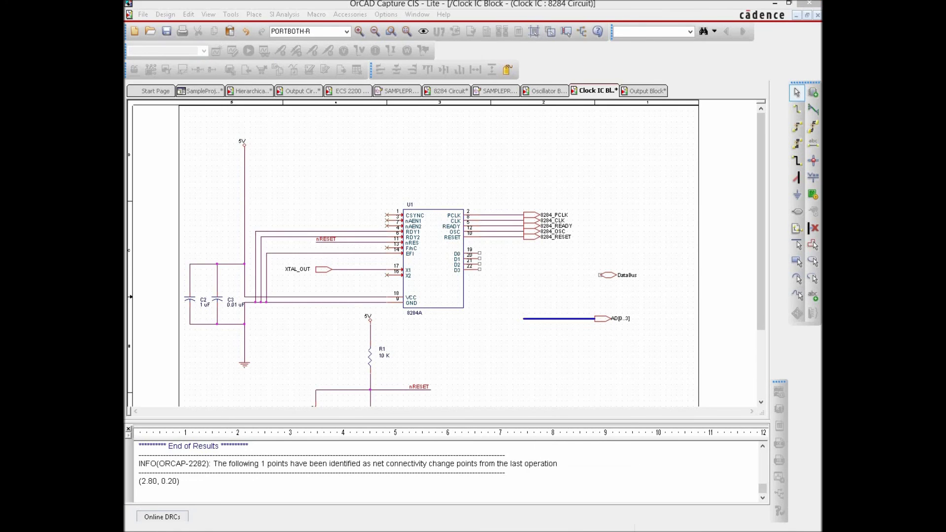
# Step: Place a bus entry sloping up and left from the left end of the AD[0..3] bus
pyautogui.click(796, 179)
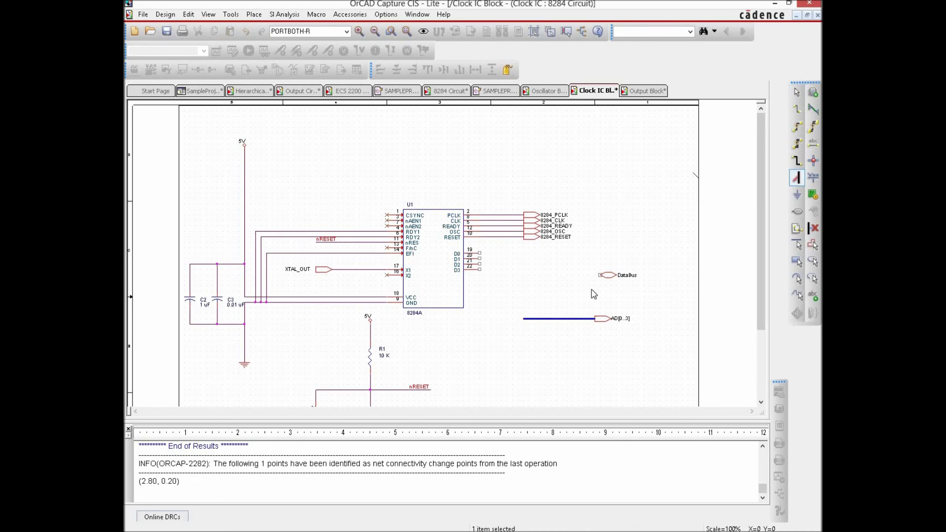
pyautogui.click(525, 320)
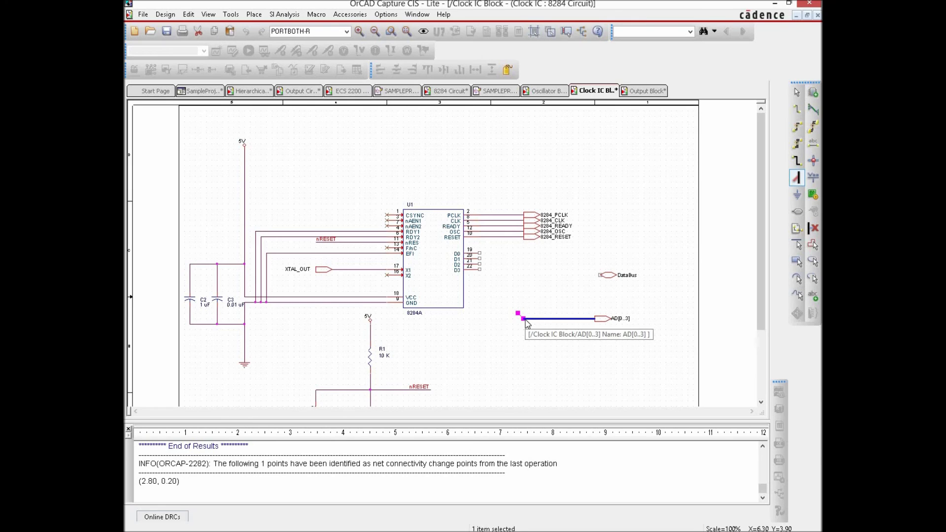
pyautogui.rightClick(614, 297)
pyautogui.click(627, 298)
# Step: Draw a vertical bus from the bus entry's upper end to just above the level of U1's D0 pin
pyautogui.press('b')
pyautogui.press('Escape')
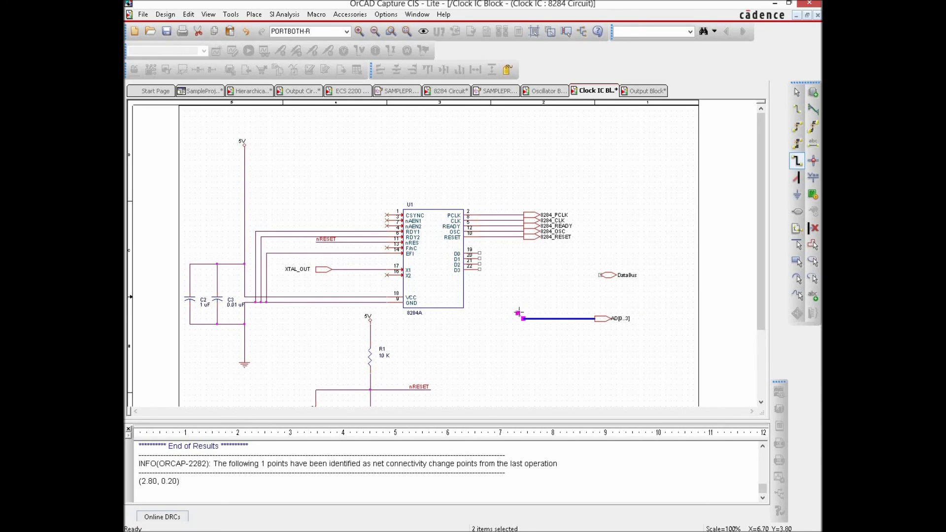
pyautogui.moveTo(518, 314); pyautogui.dragTo(518, 248)
pyautogui.rightClick(571, 264)
pyautogui.click(591, 269)
# Step: Auto-connect U1 pins D0–D3 to the vertical bus with the net names AD[0..3], and save the schematic
pyautogui.click(797, 146)
pyautogui.moveTo(479, 254); pyautogui.dragTo(480, 270)
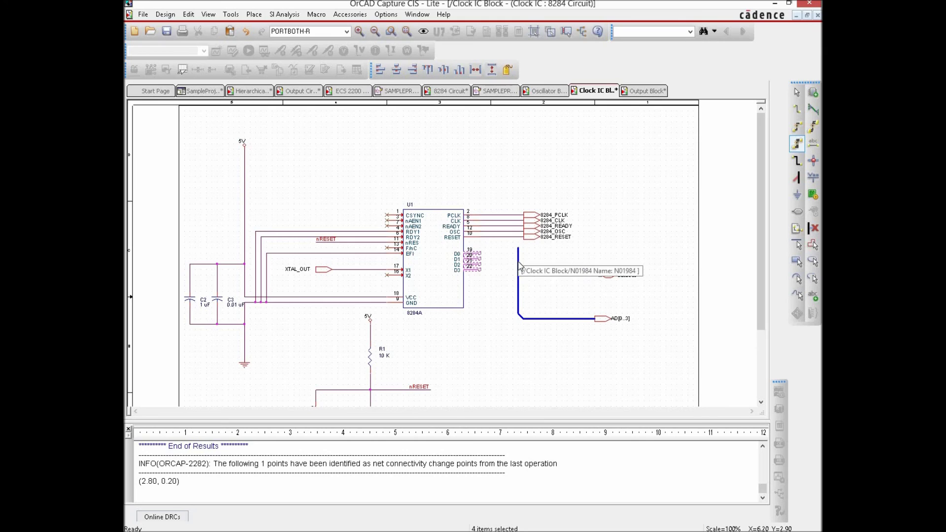
pyautogui.click(517, 261)
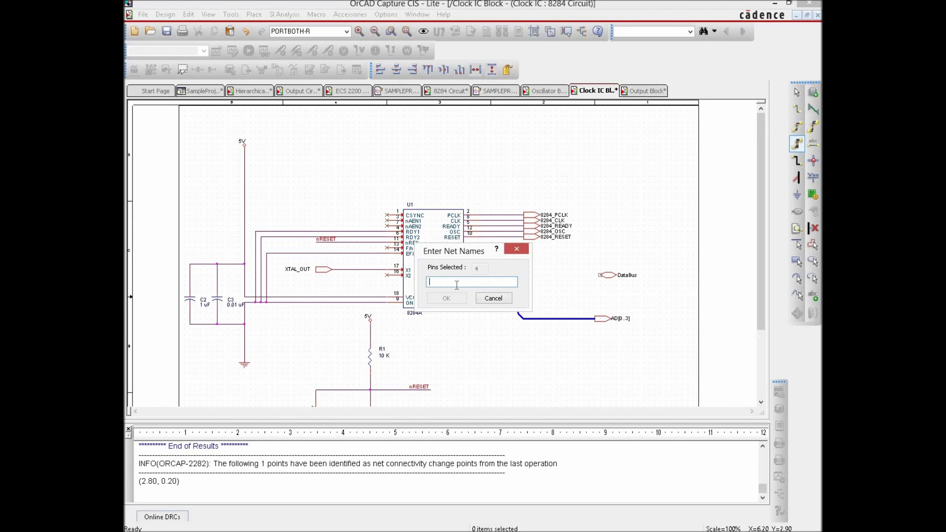
pyautogui.write('AD[0..3]')
pyautogui.press('Return')
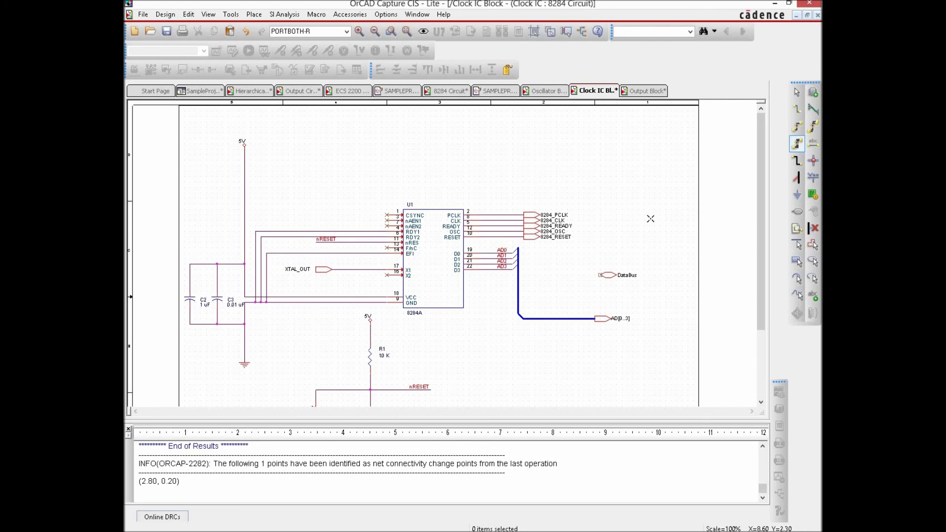
pyautogui.rightClick(659, 246)
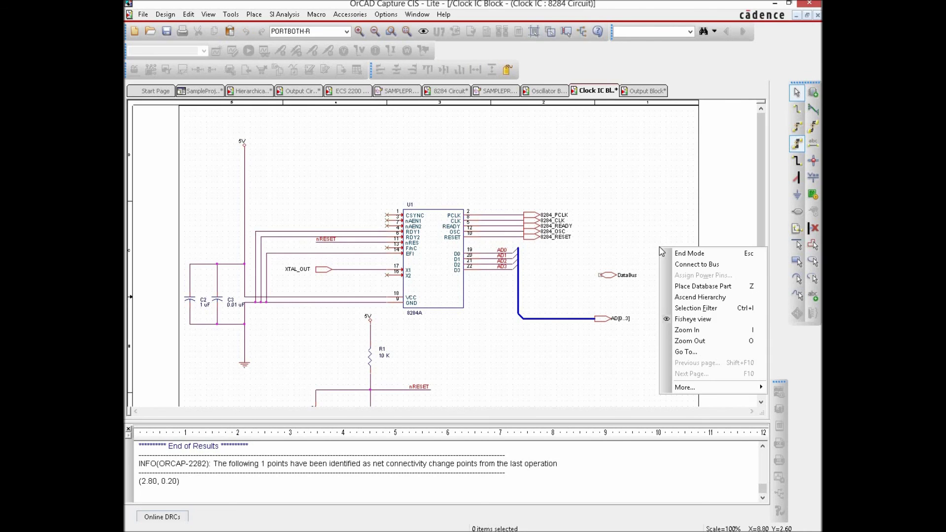
pyautogui.click(688, 253)
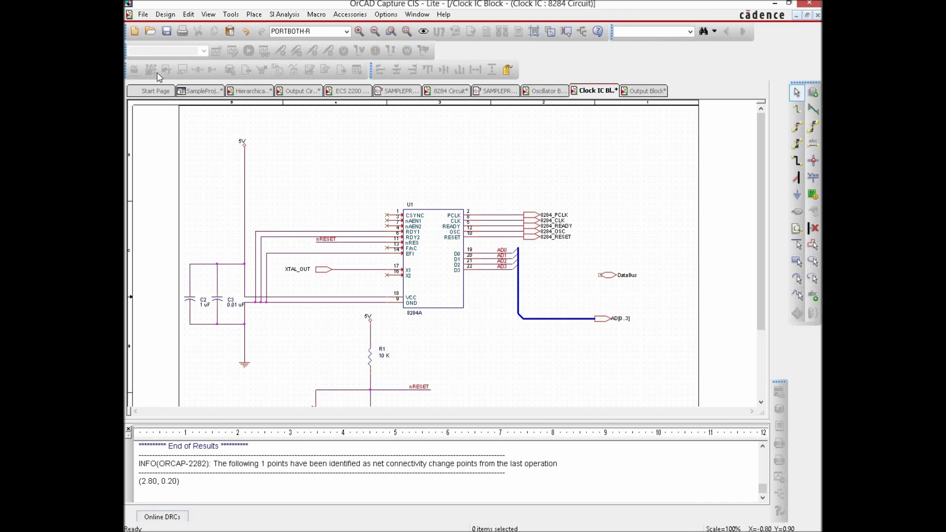
pyautogui.click(169, 33)
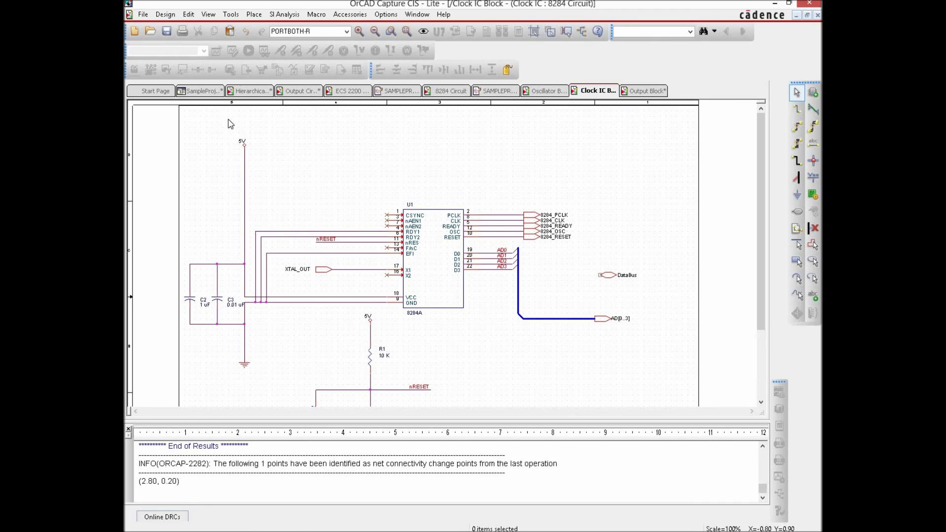